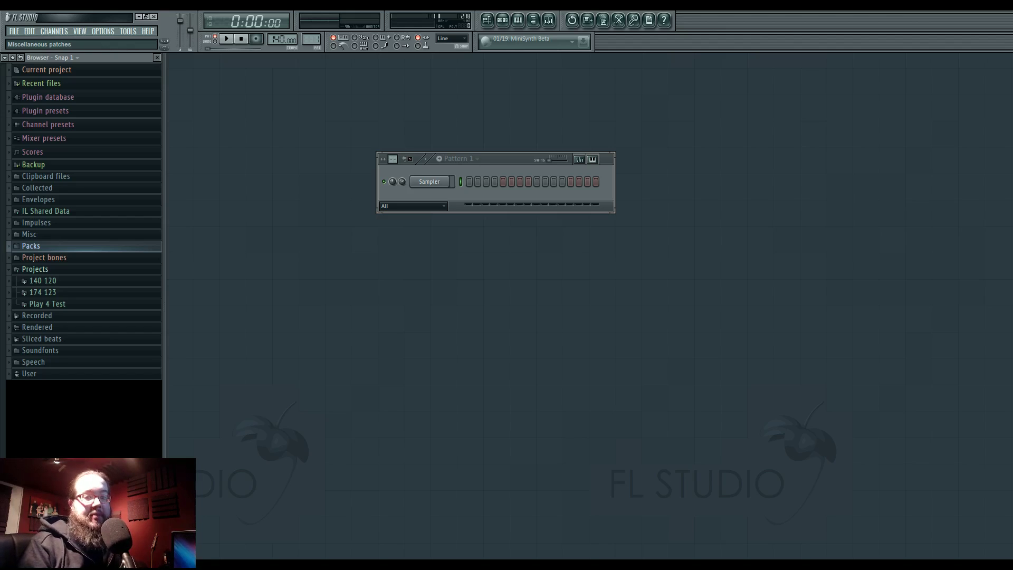
- Add a Slicex channel to the project and arrange its window clear of the step sequencer
click(58, 33)
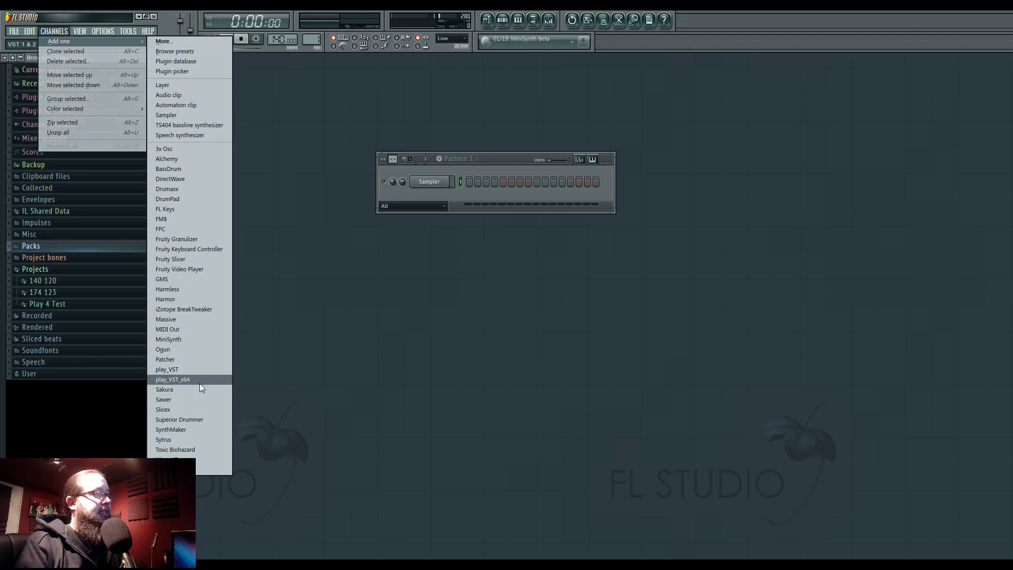
click(399, 389)
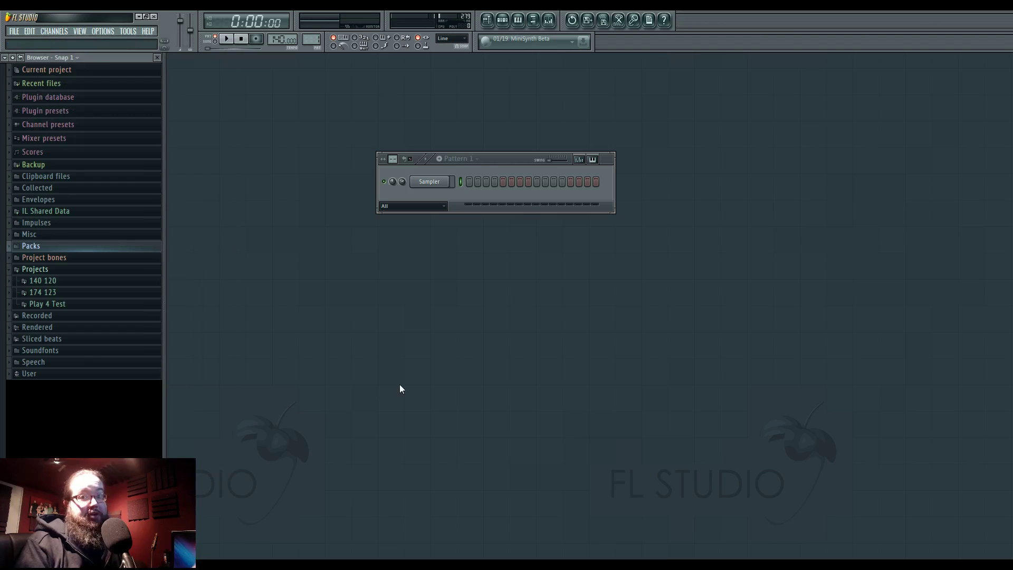
click(57, 31)
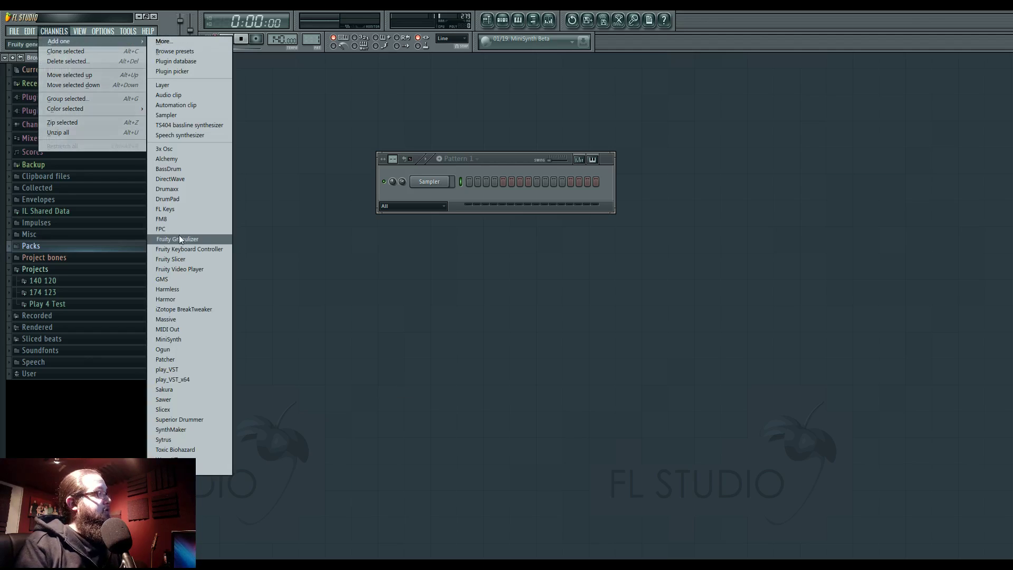
click(201, 410)
drag(457, 175, 488, 186)
drag(503, 159, 510, 156)
click(441, 199)
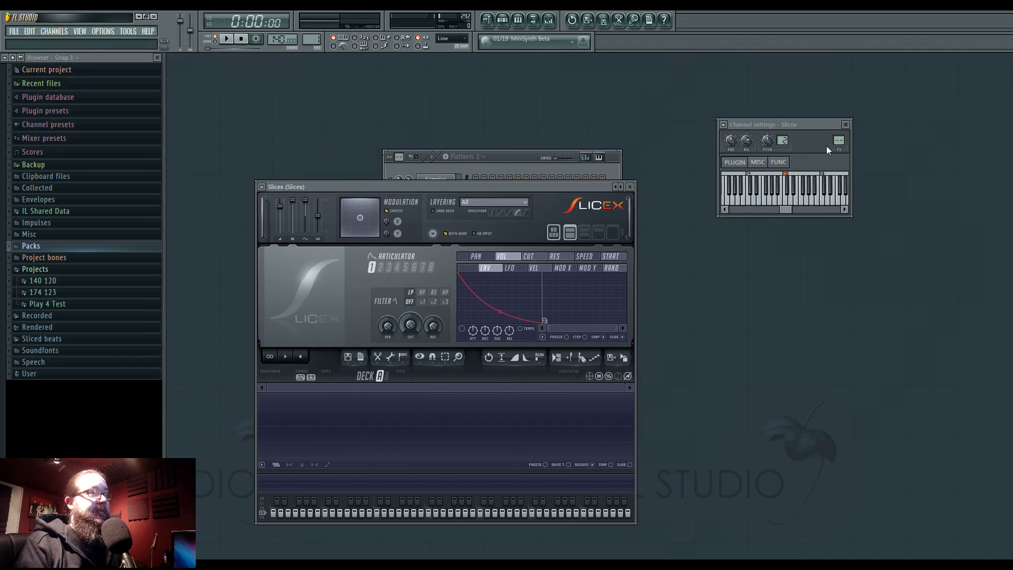
- Route the Slicex channel to mixer insert 1 and reposition the Slicex window
double_click(838, 141)
mouse_move(839, 144)
mouse_down()
mouse_move(841, 135)
mouse_move(840, 143)
mouse_up()
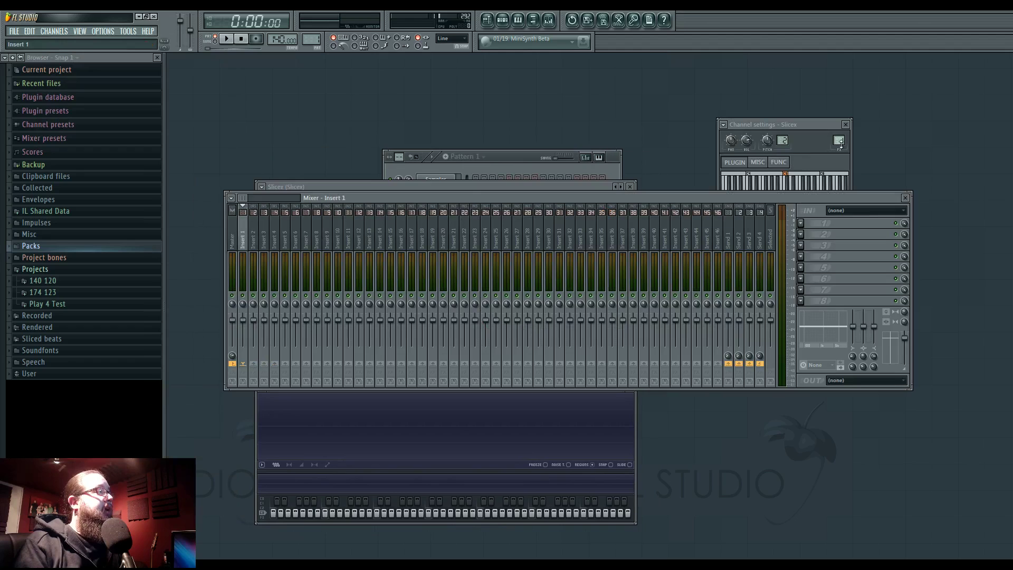
drag(473, 186, 497, 124)
click(905, 197)
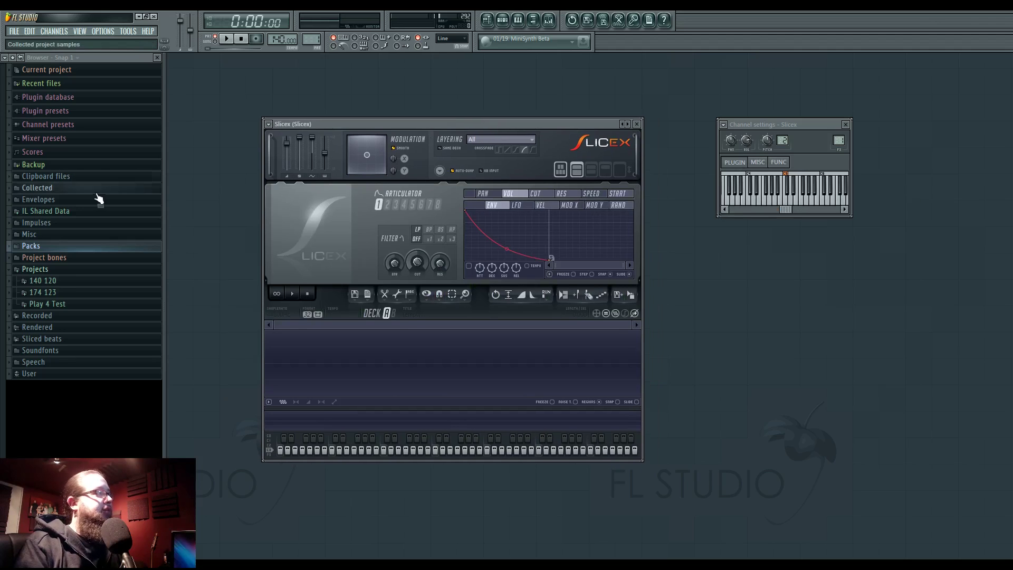
- Load the DL_Power Break loop from the Packs Loops folder into Slicex
click(95, 246)
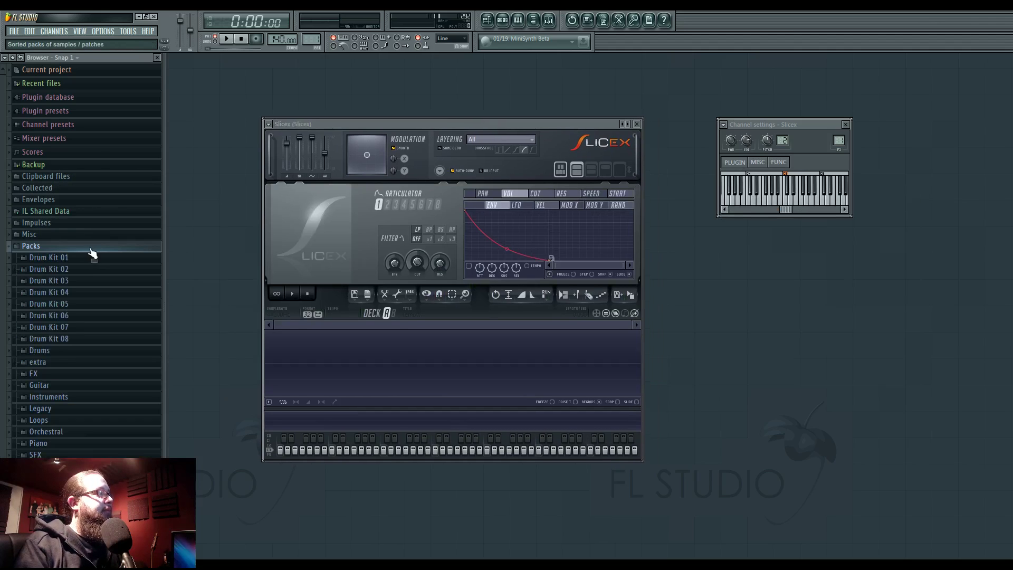
click(90, 419)
click(79, 437)
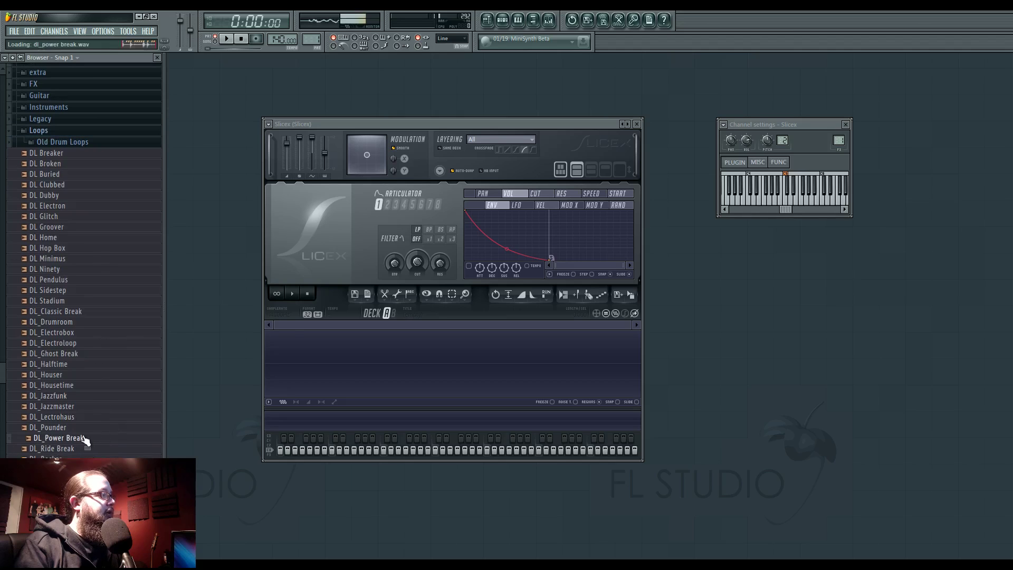
click(242, 40)
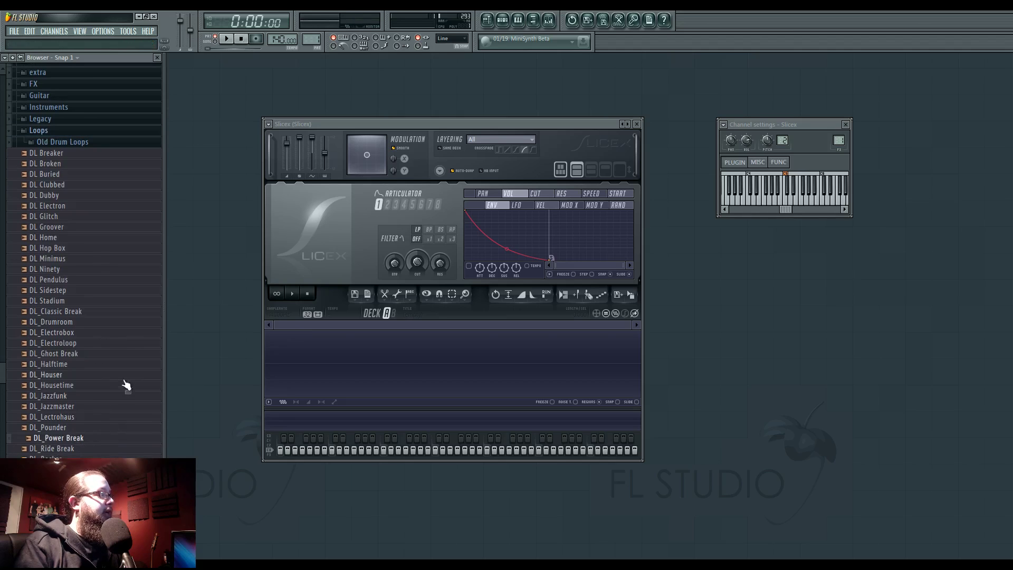
drag(82, 443, 395, 444)
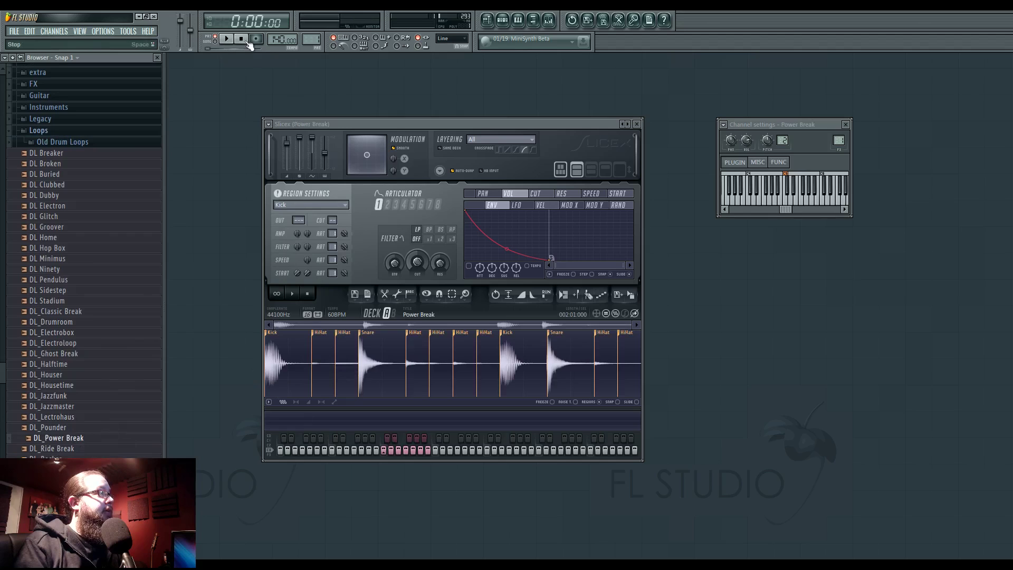
- Play back the sliced Power Break pattern and inspect its channel's mixer track
click(502, 20)
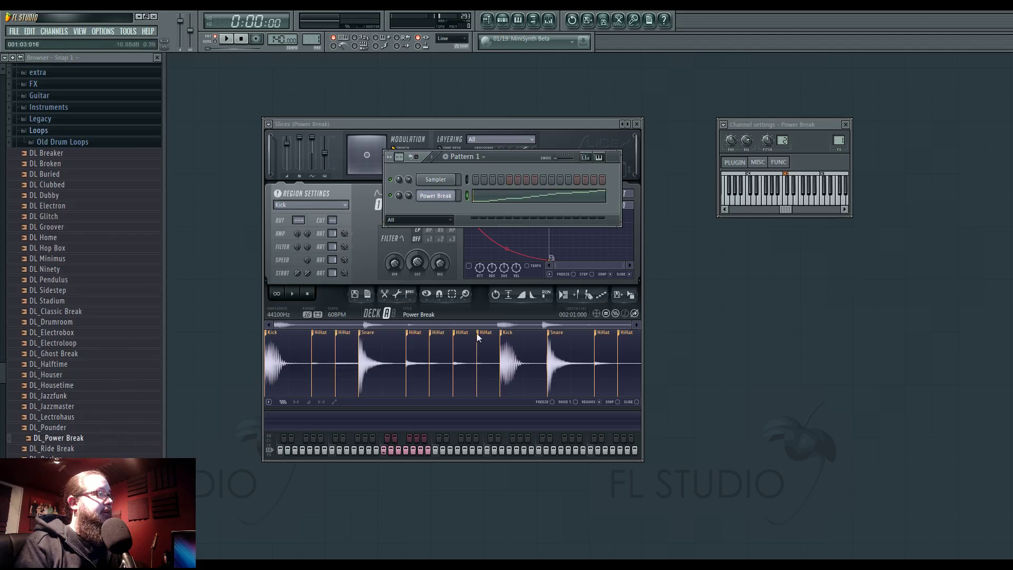
click(227, 39)
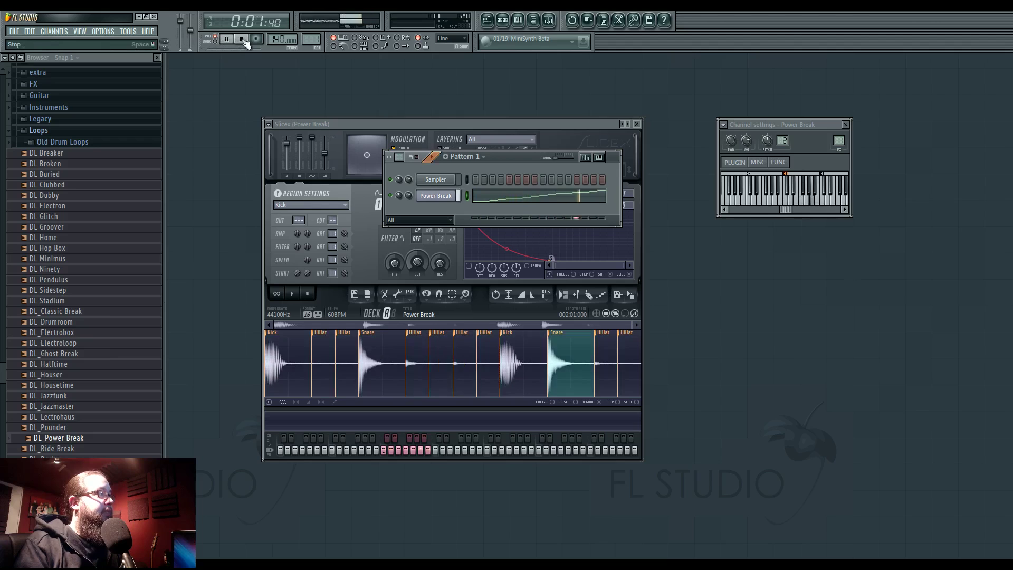
click(242, 39)
double_click(839, 140)
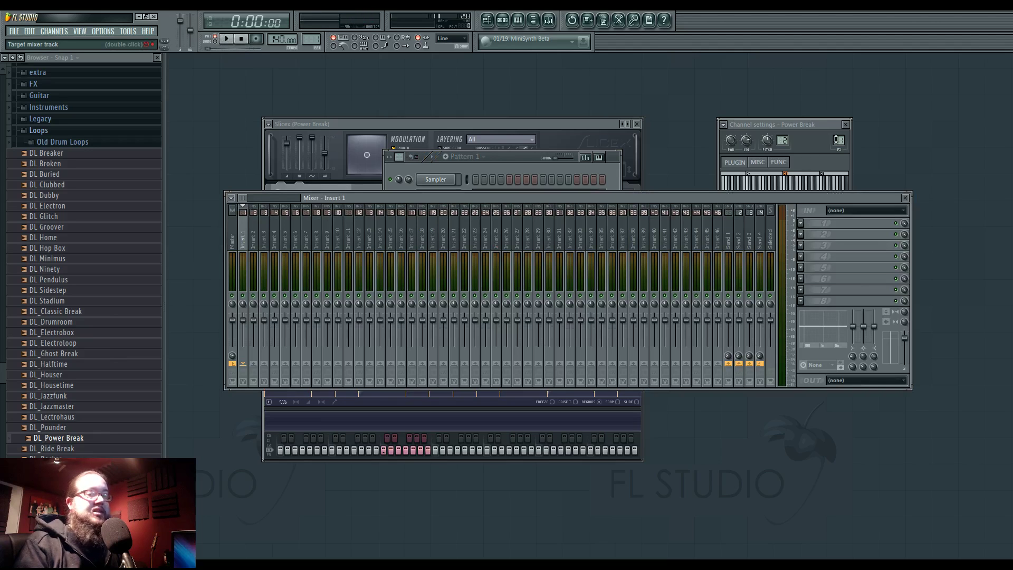
- Add a Harmor channel below the Power Break channel in the step sequencer
click(502, 20)
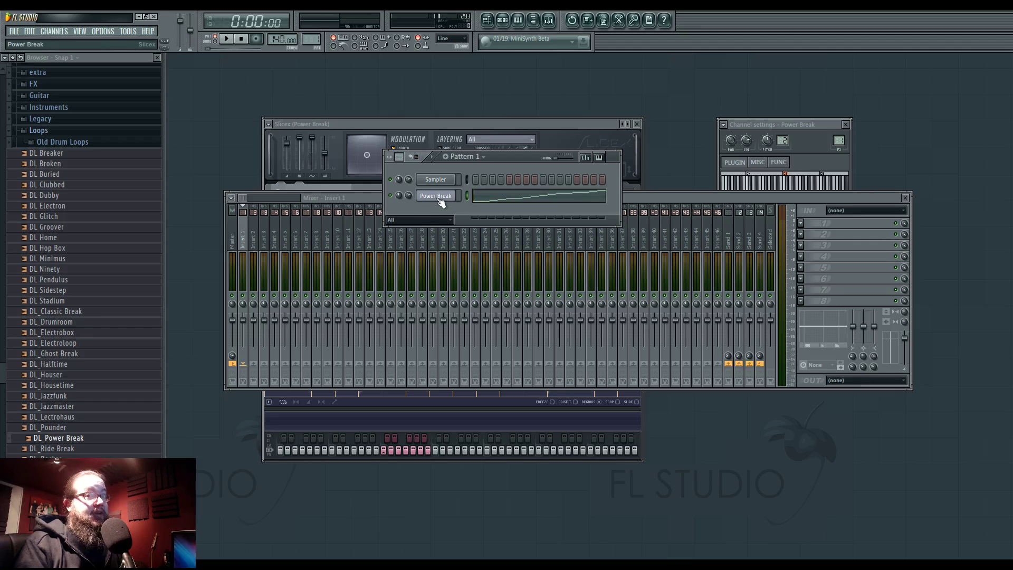
click(53, 32)
mouse_move(79, 41)
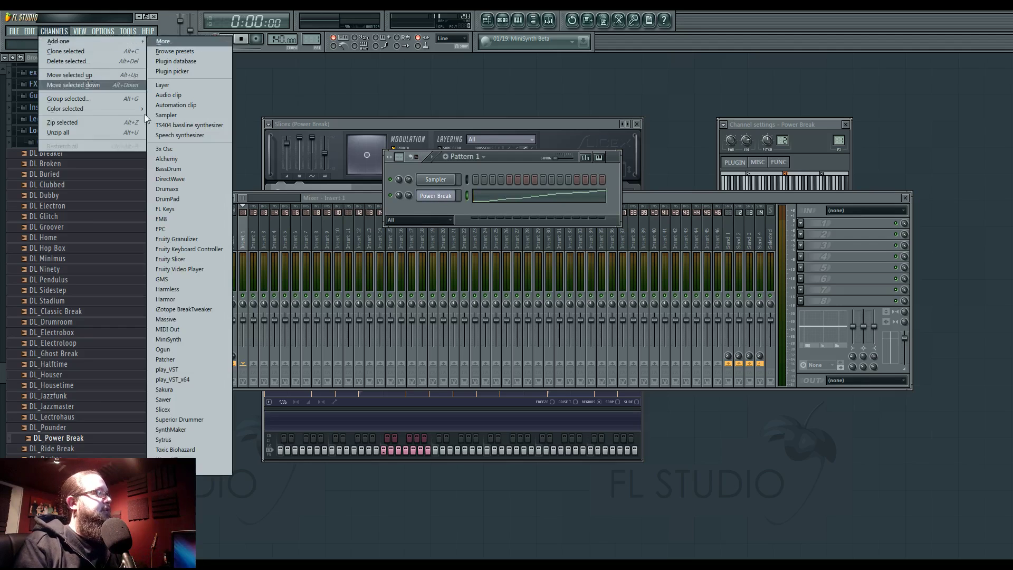
click(206, 298)
drag(772, 181, 762, 216)
click(438, 209)
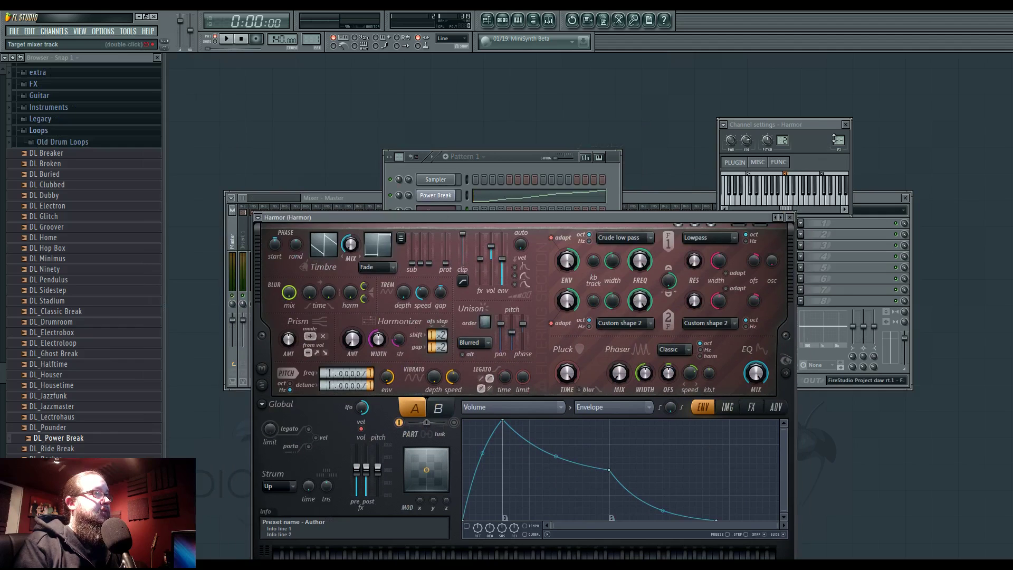
- Route the Harmor channel to mixer insert 10 and reposition the Harmor window so it is fully visible
drag(838, 140, 838, 125)
click(389, 439)
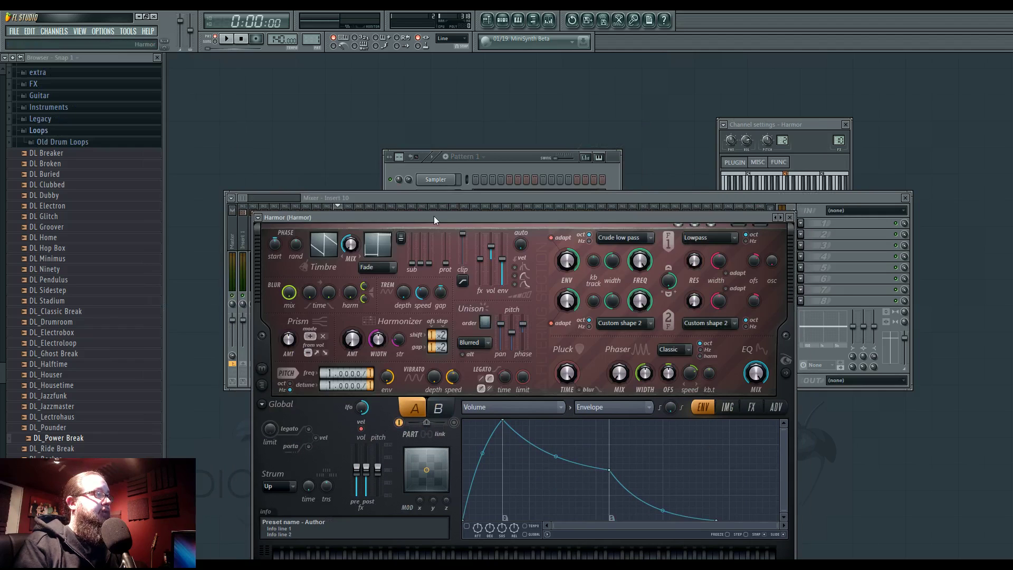
drag(433, 216, 446, 154)
- Lower Harmor's pitch frequency ratio and set its unison to order 3 with type Hz
drag(382, 312, 381, 303)
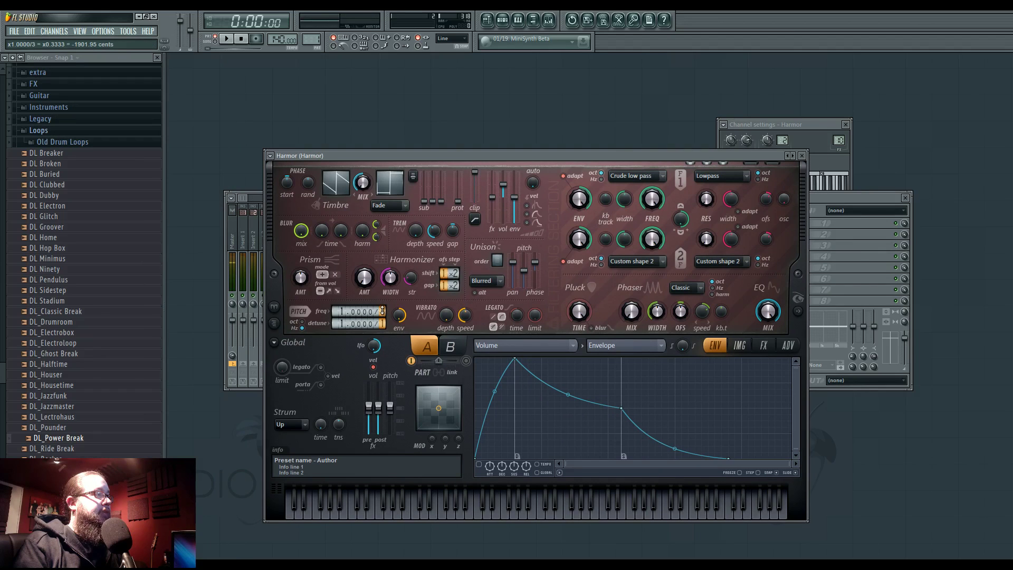
key(c)
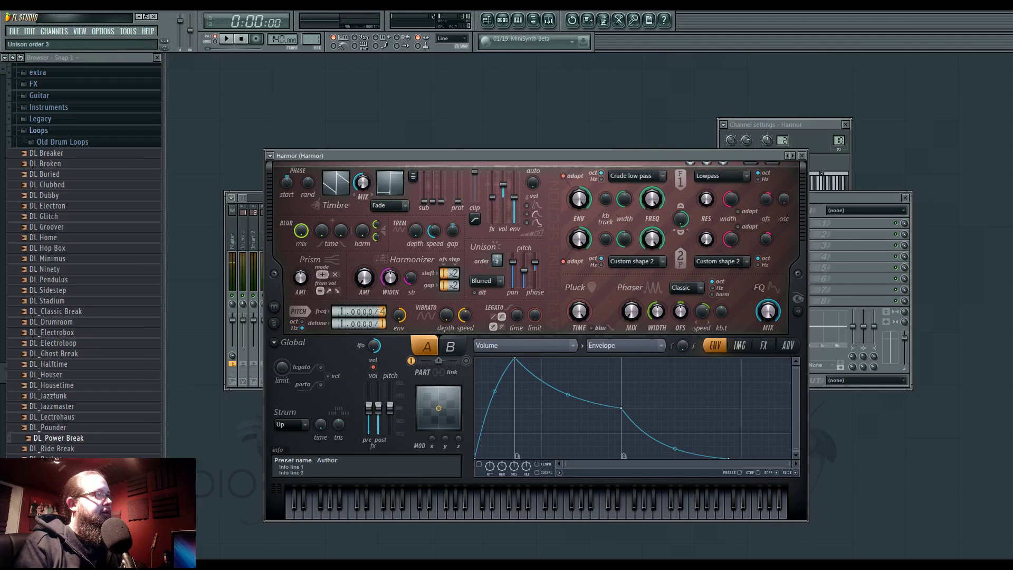
click(497, 283)
click(483, 314)
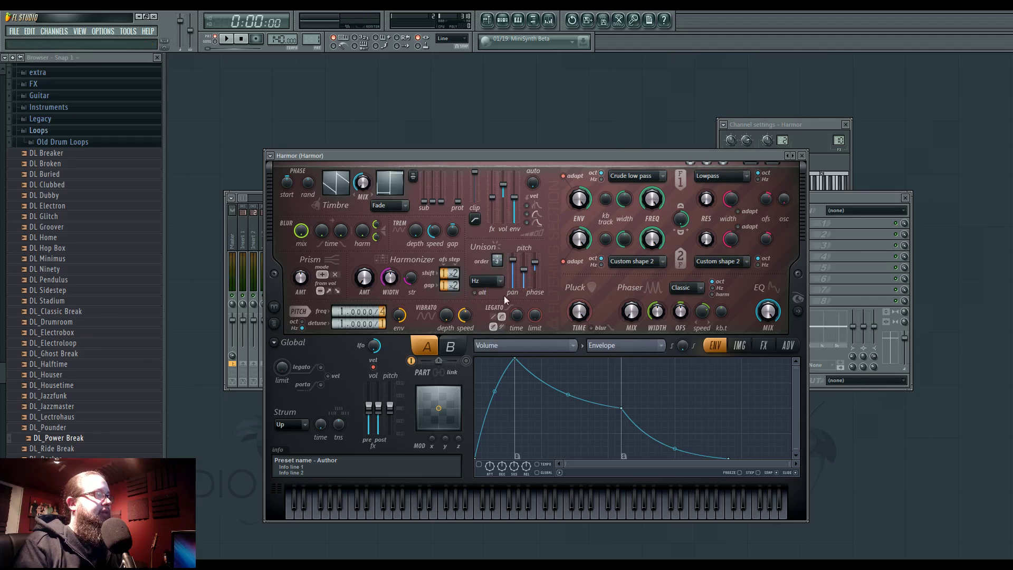
- Draw a snapped zigzag with growing spikes in the second half of Harmor's Harmonic prism curve
click(554, 345)
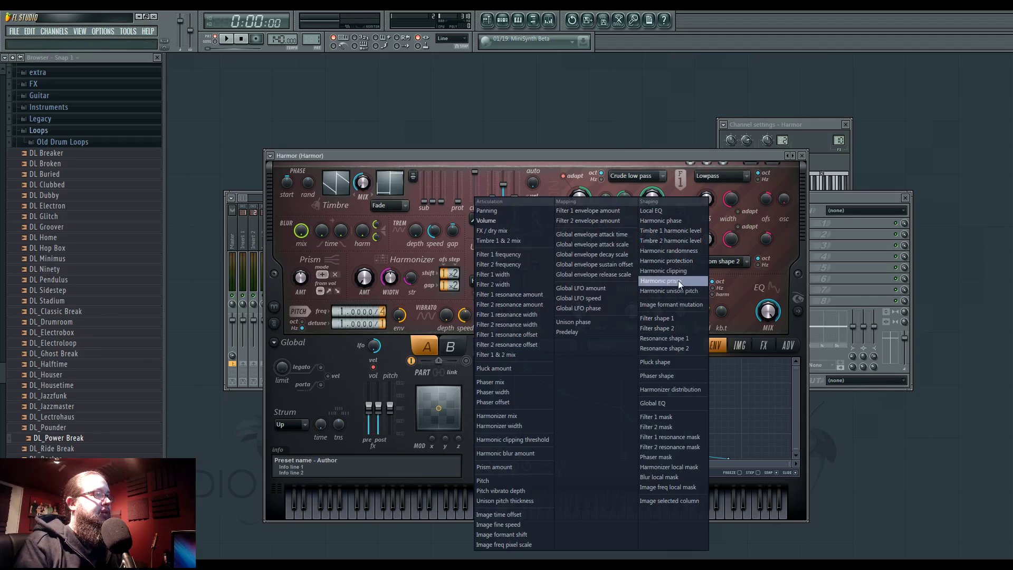
click(678, 280)
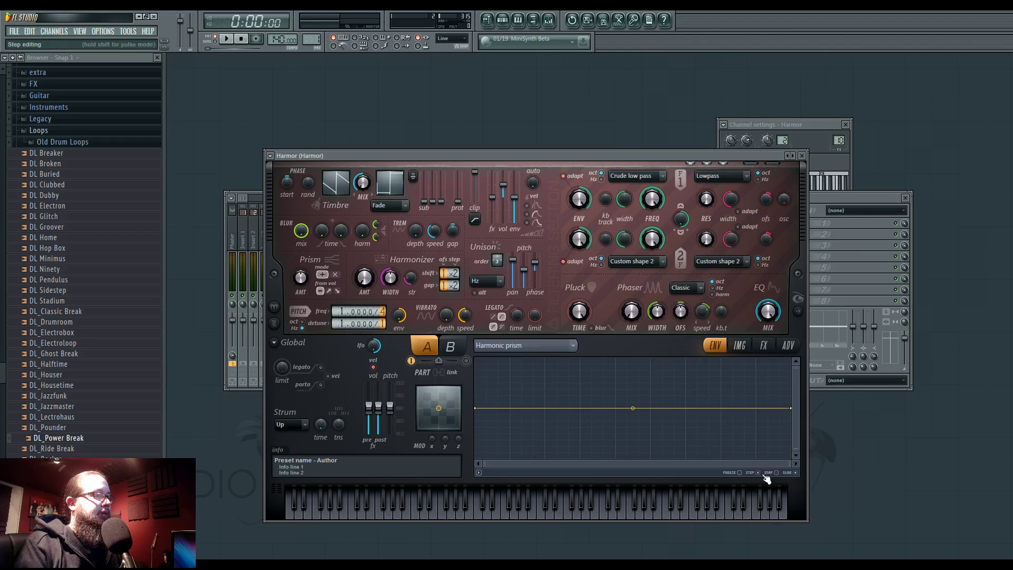
click(766, 475)
right_click(617, 408)
right_click(626, 402)
right_click(638, 420)
right_click(650, 396)
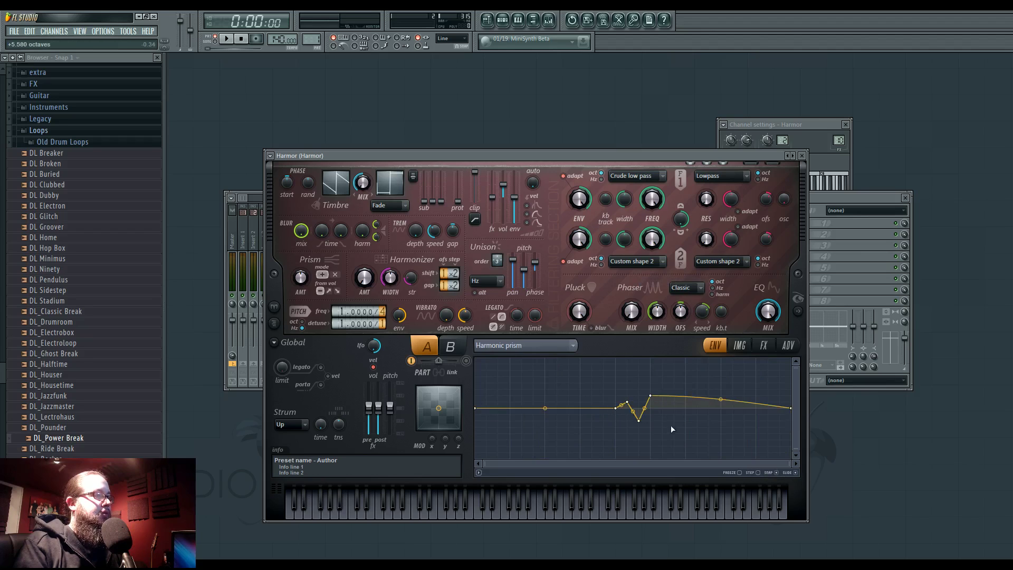
right_click(673, 427)
right_click(685, 376)
right_click(696, 433)
right_click(709, 370)
mouse_move(712, 370)
mouse_down()
mouse_move(744, 359)
mouse_move(761, 456)
mouse_move(781, 390)
mouse_up()
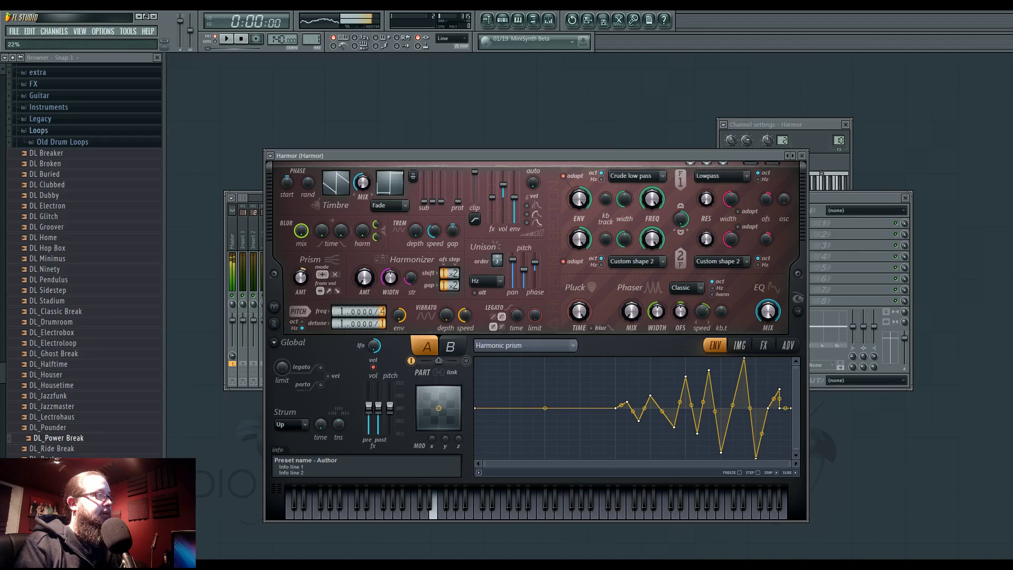
- Show Harmor's spectral display and shift the Harmonic prism zigzag slightly towards the lower harmonics
click(798, 312)
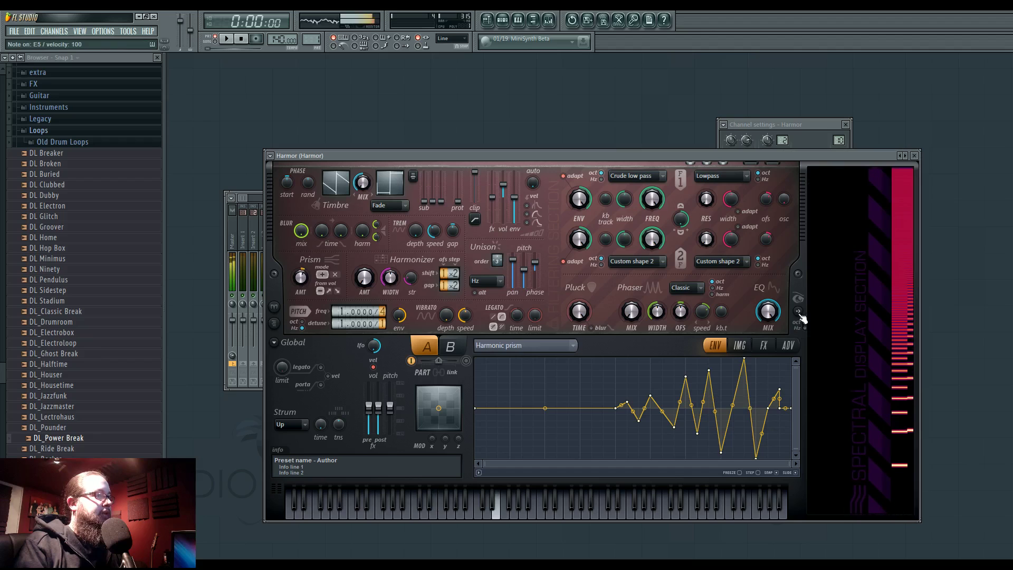
drag(615, 407, 594, 409)
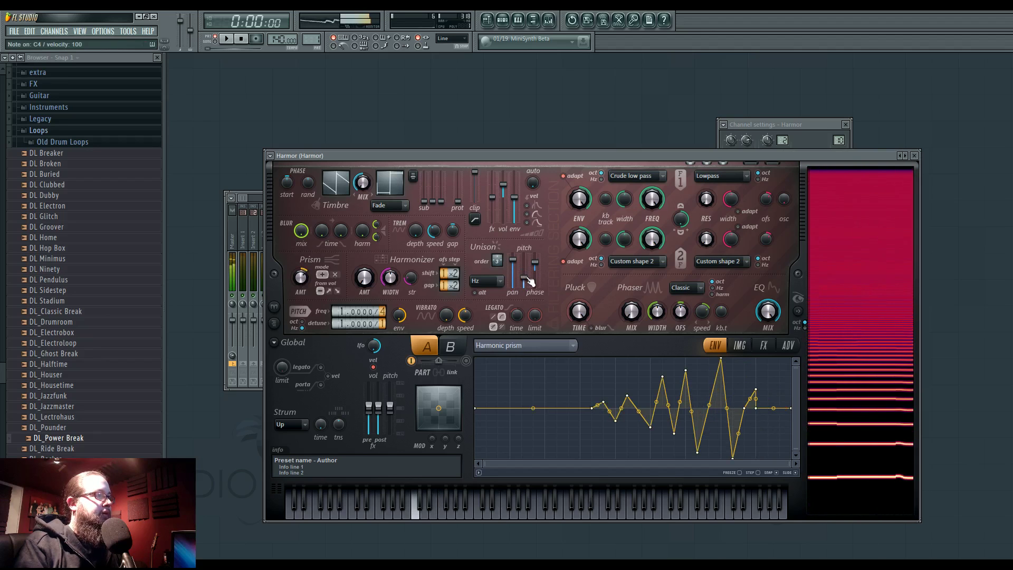
- Set Harmor's distortion effect to Log and adjust its filter and amount
click(764, 345)
click(556, 373)
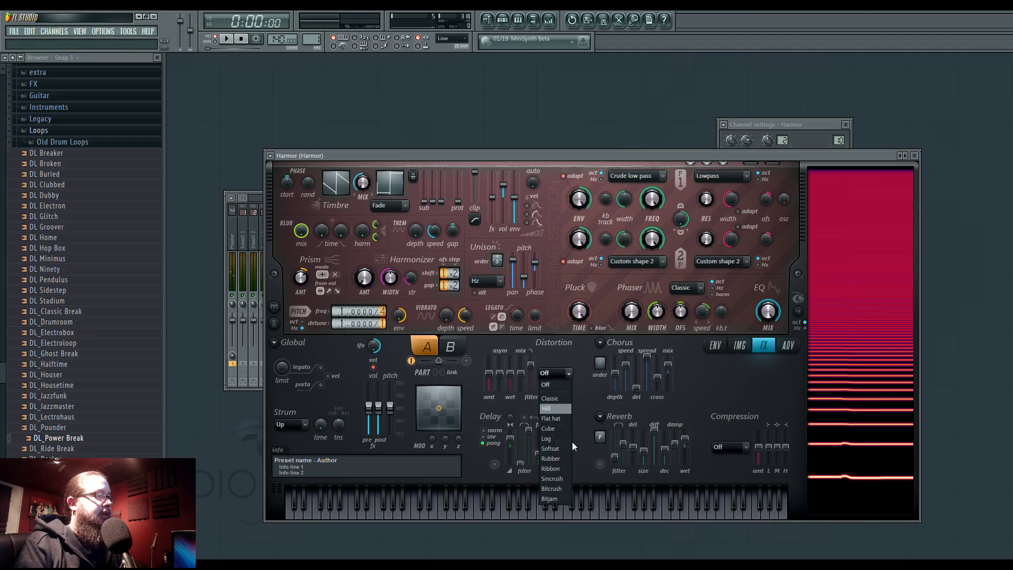
click(559, 439)
drag(531, 364, 488, 379)
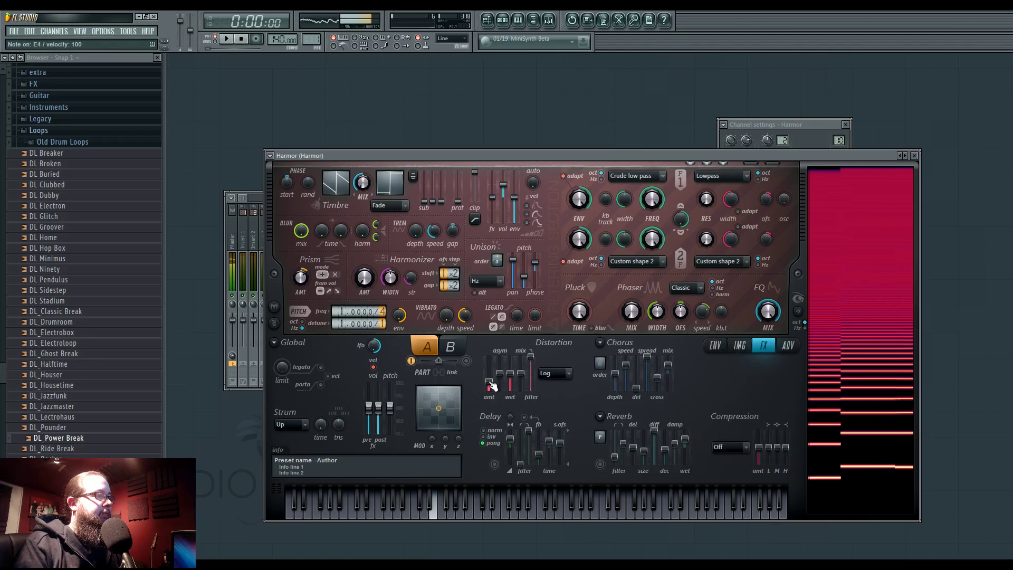
- Lower the volume of Harmor's mixer track, insert 10, slightly
double_click(838, 140)
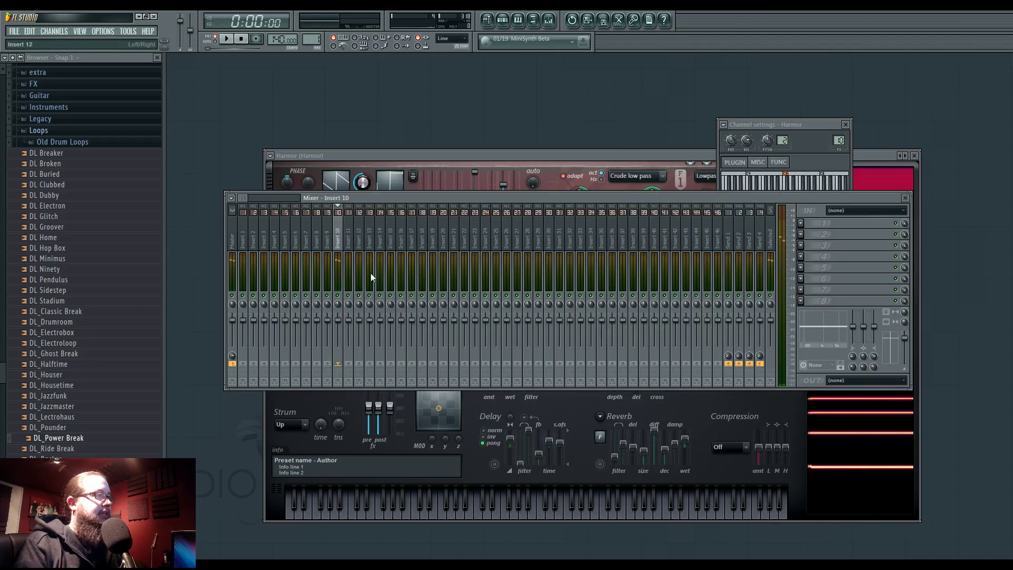
drag(338, 321, 338, 325)
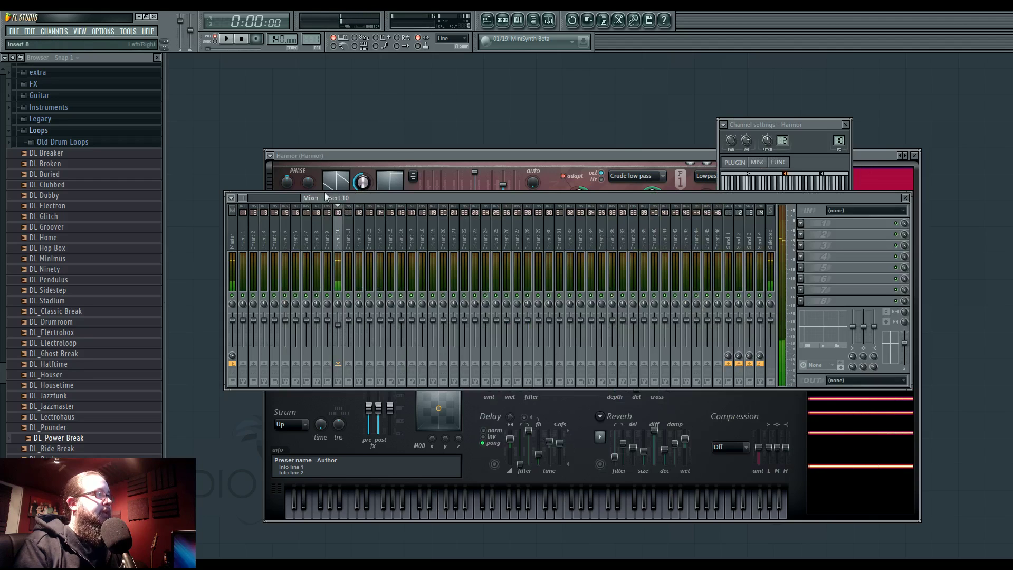
- Place Pattern 1 twice on playlist Track 1, in bars 1 and 2, and remove any extra clips
click(502, 20)
click(486, 21)
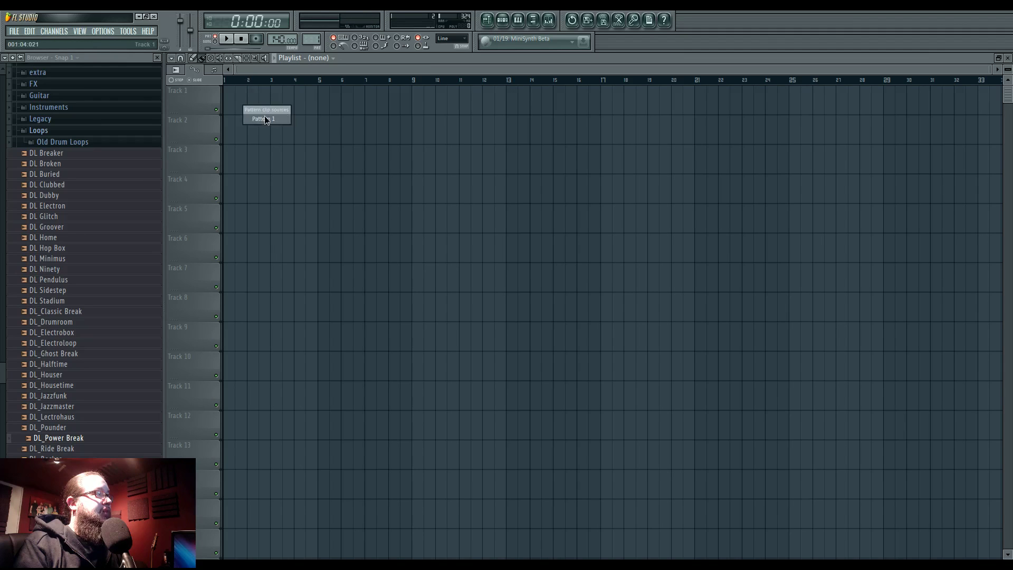
click(265, 120)
mouse_move(287, 104)
mouse_down()
mouse_move(227, 103)
mouse_move(265, 103)
mouse_move(255, 104)
mouse_up()
right_click(287, 106)
right_click(268, 105)
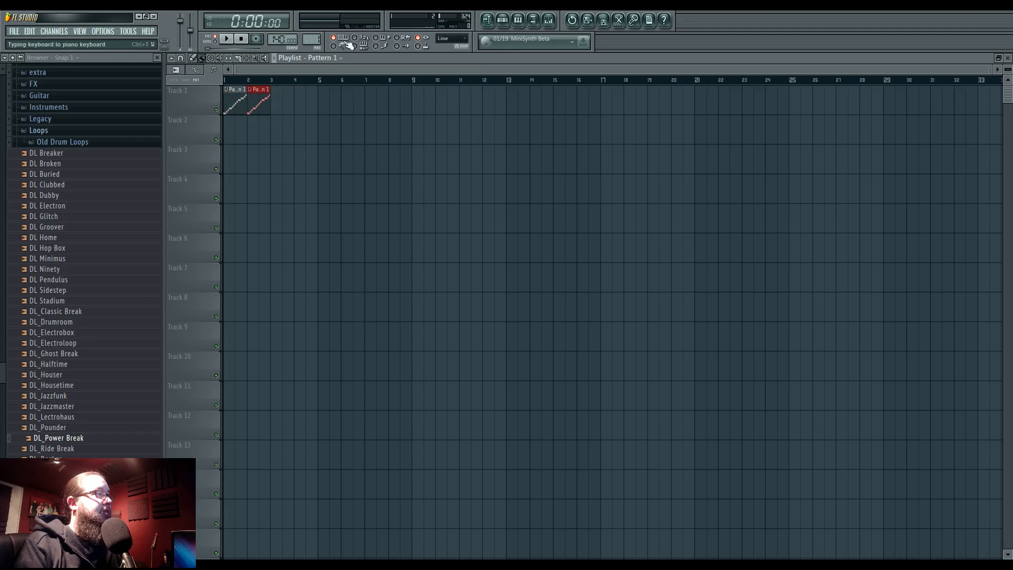
- Switch to Pattern 2 and open Harmor's piano roll
right_click(313, 40)
click(379, 46)
click(361, 40)
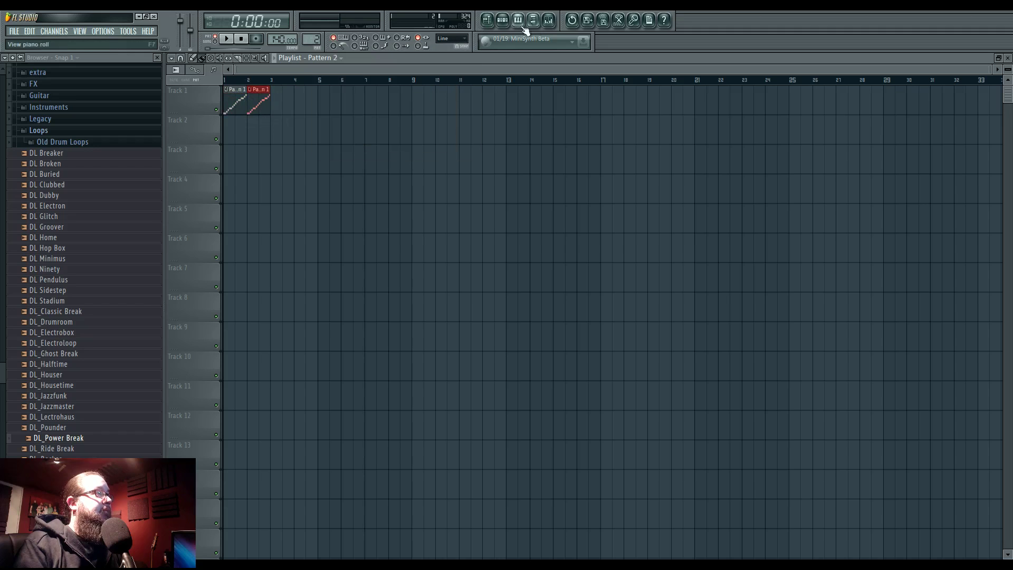
key(F6)
right_click(459, 210)
click(480, 216)
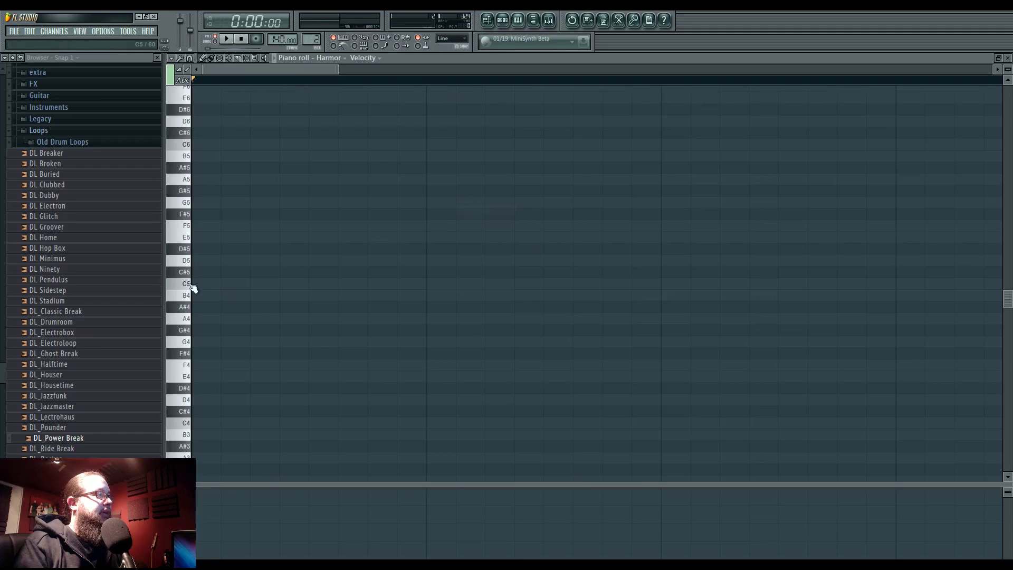
- Draw two back-to-back E4 notes from the start of bar 1, each one and a half beats long
click(206, 379)
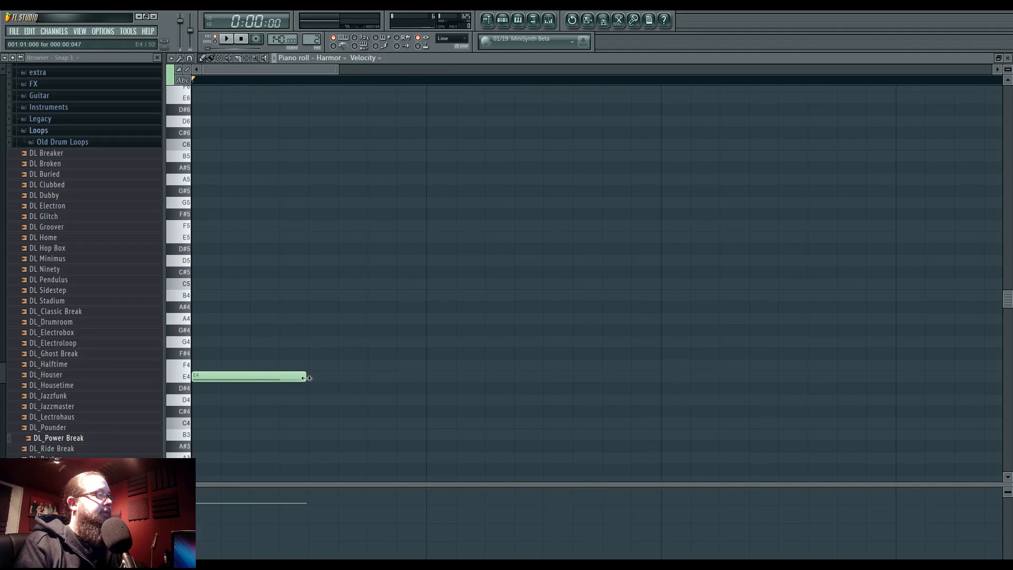
drag(307, 377, 660, 378)
scroll(640, 399, down, 3)
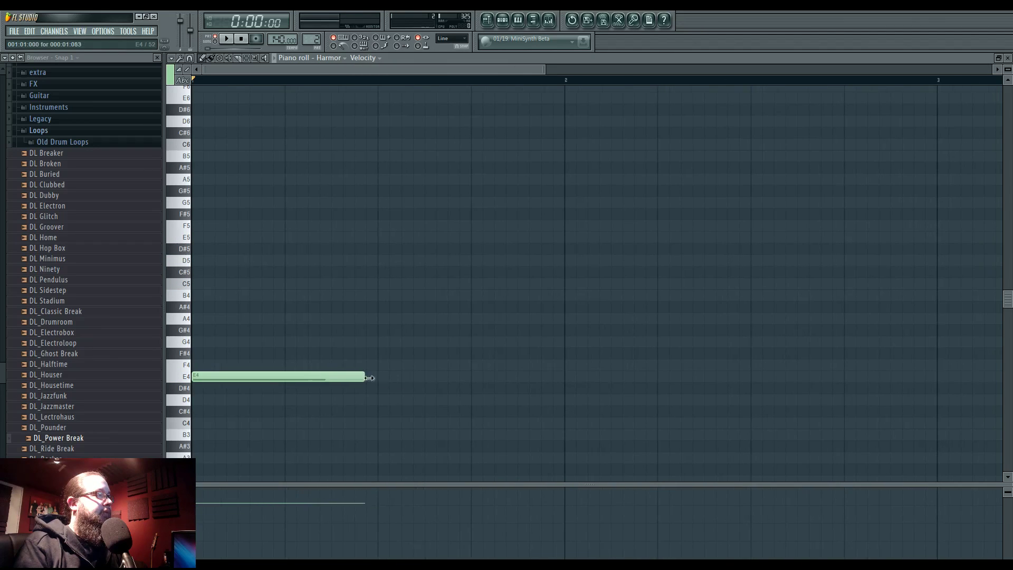
drag(369, 378, 339, 380)
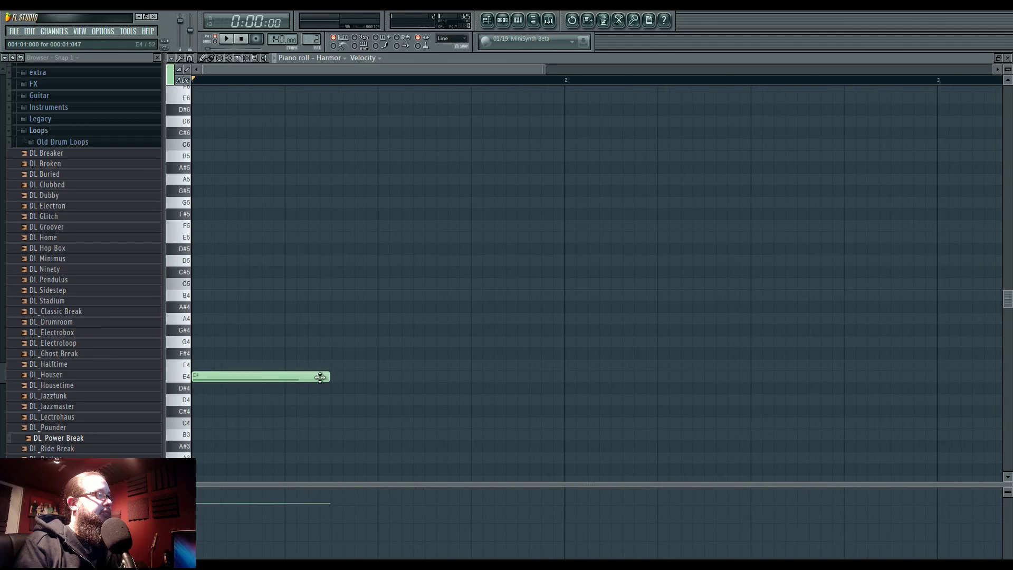
click(336, 377)
- Add a one-beat E5 note on beat 4 of bar 1 and play the pattern
click(471, 227)
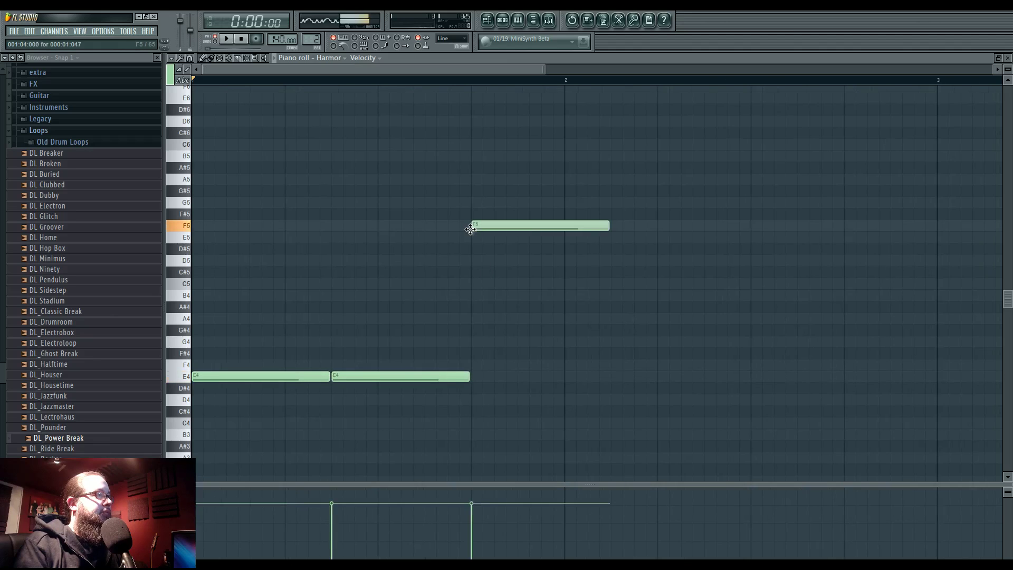
drag(470, 229, 470, 239)
drag(609, 238, 562, 238)
key(space)
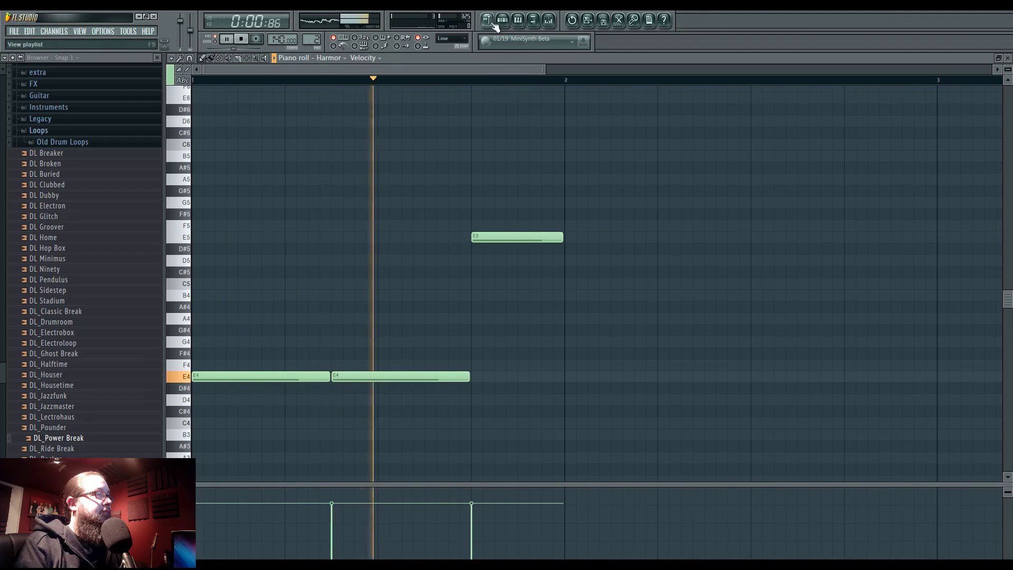
drag(260, 174, 564, 389)
ctrl+click(579, 306)
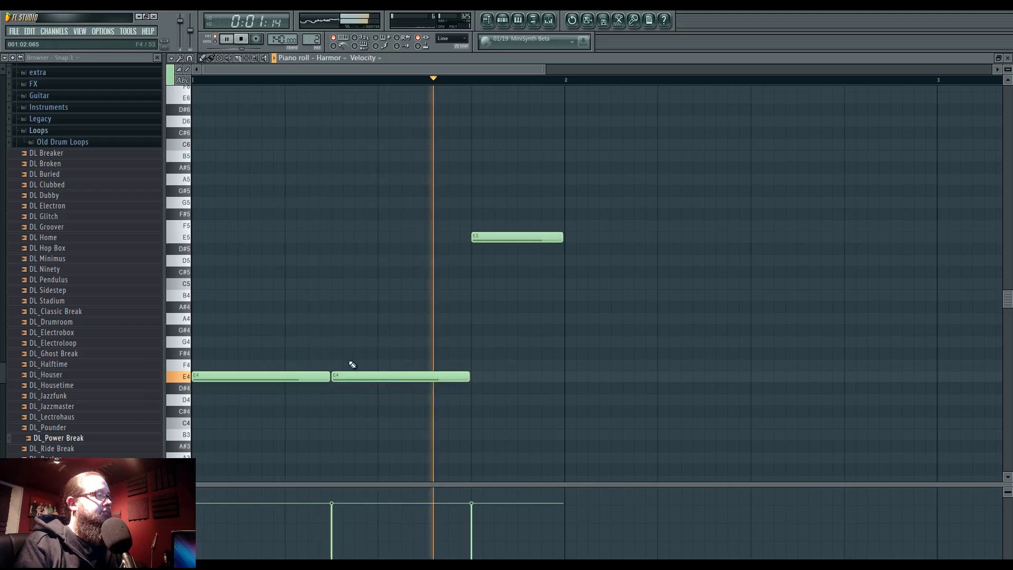
- Add a one-and-a-half-beat E4 note at the start of bar 2, followed by a D4 note lasting to the bar's end
click(594, 376)
key(space)
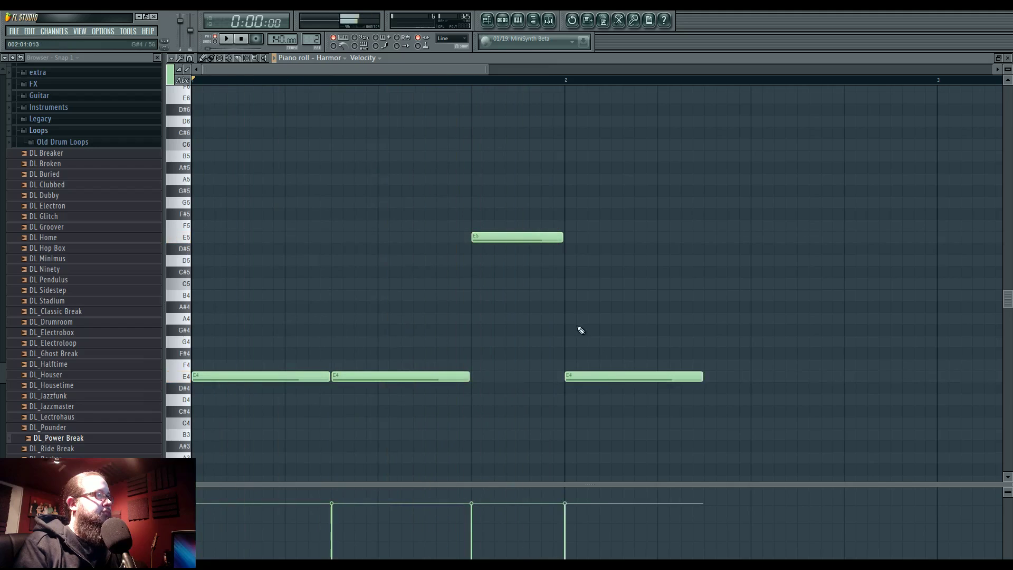
click(711, 400)
drag(843, 400, 932, 402)
key(space)
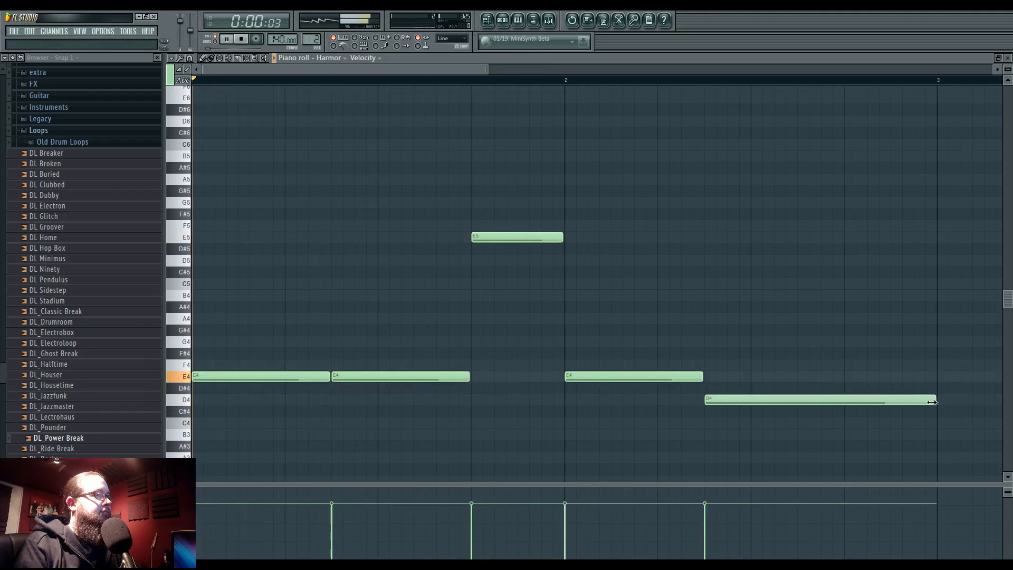
- Place Pattern 2 on playlist Track 2 across bars 1 and 2 and set playback to song mode
key(F5)
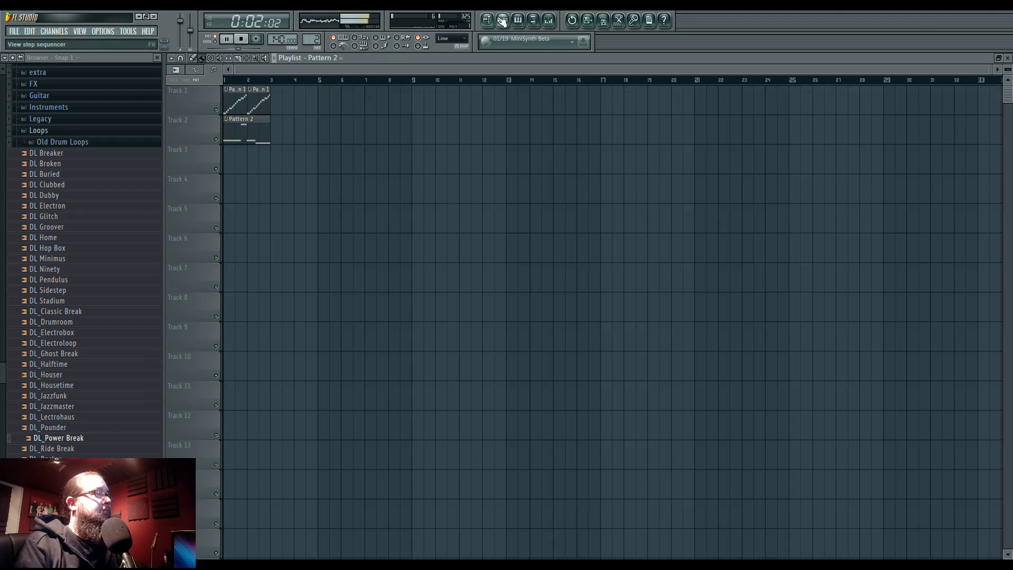
click(503, 20)
click(215, 41)
click(501, 21)
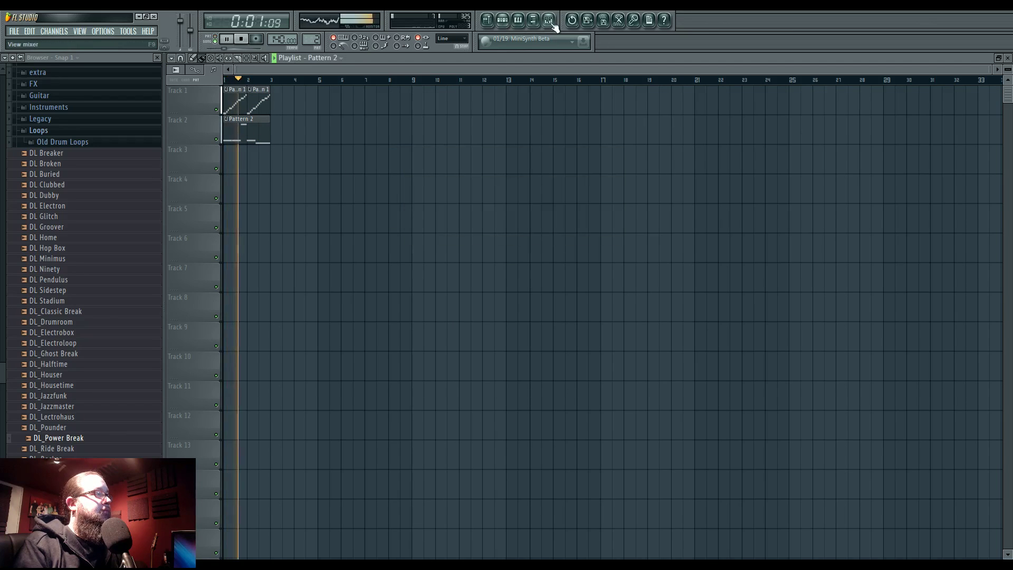
- Lower mixer Insert 10 to about -5.2 dB during playback, stop, and select Insert 1
click(549, 21)
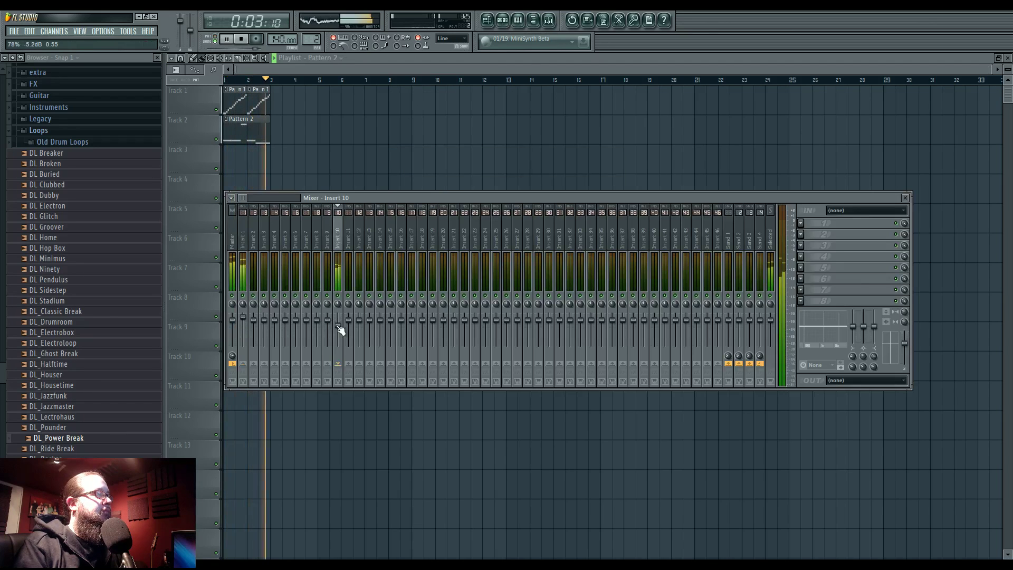
key(space)
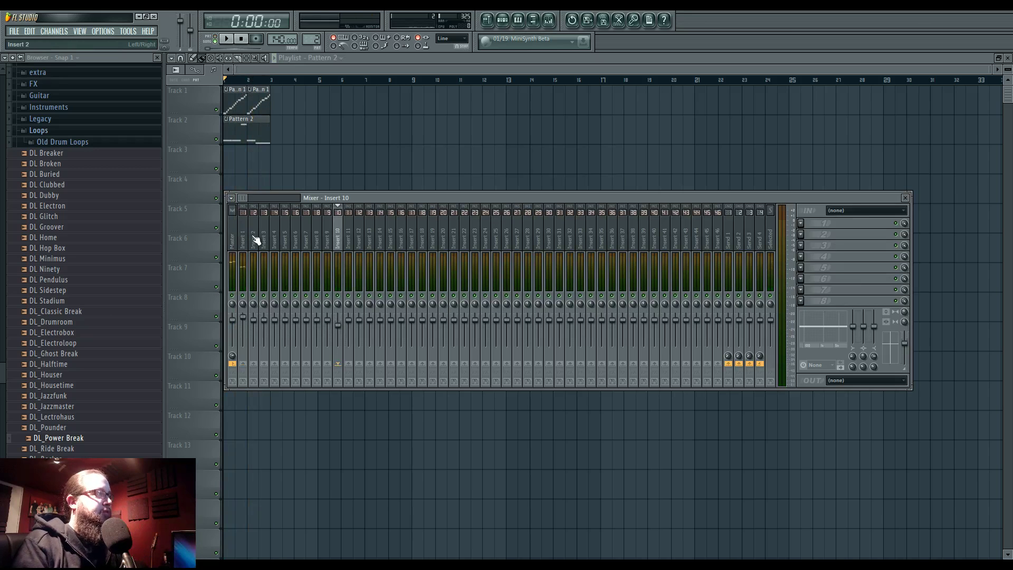
click(328, 232)
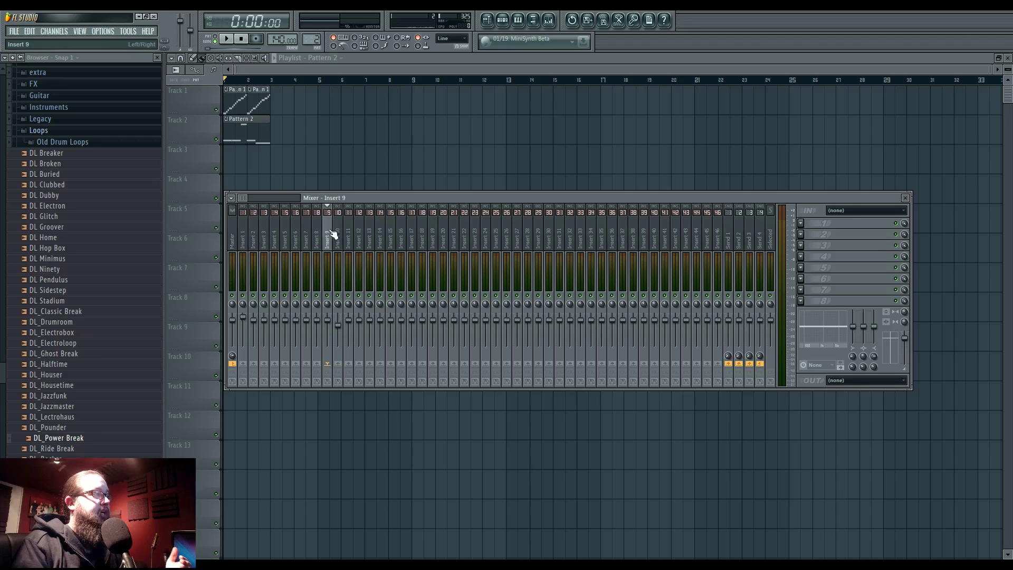
click(253, 235)
click(243, 234)
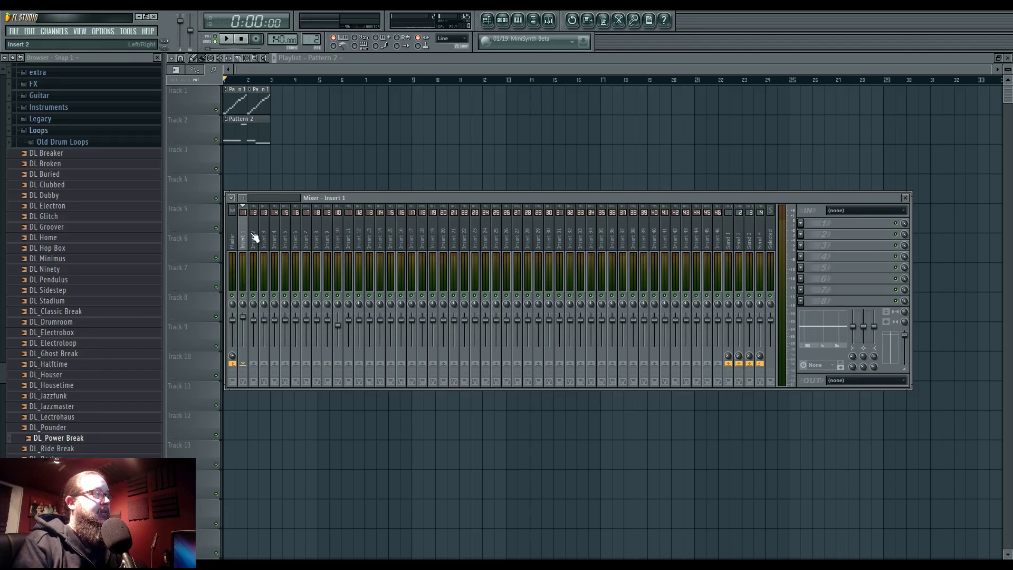
- Open the Power Break Slicex channel, route its first Kick region to mixer Insert 2, and check it with playback
click(502, 20)
click(436, 195)
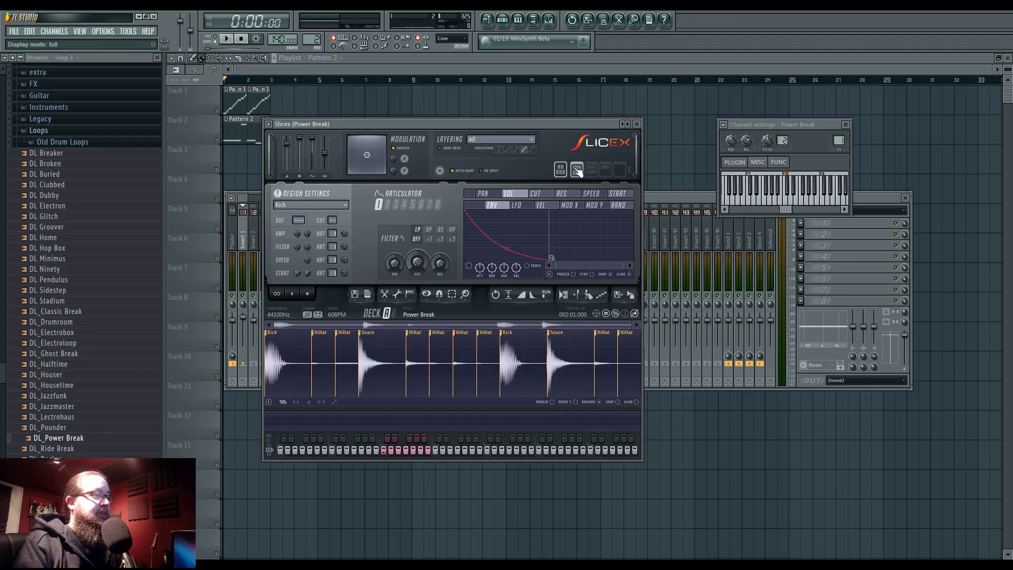
drag(570, 126, 606, 142)
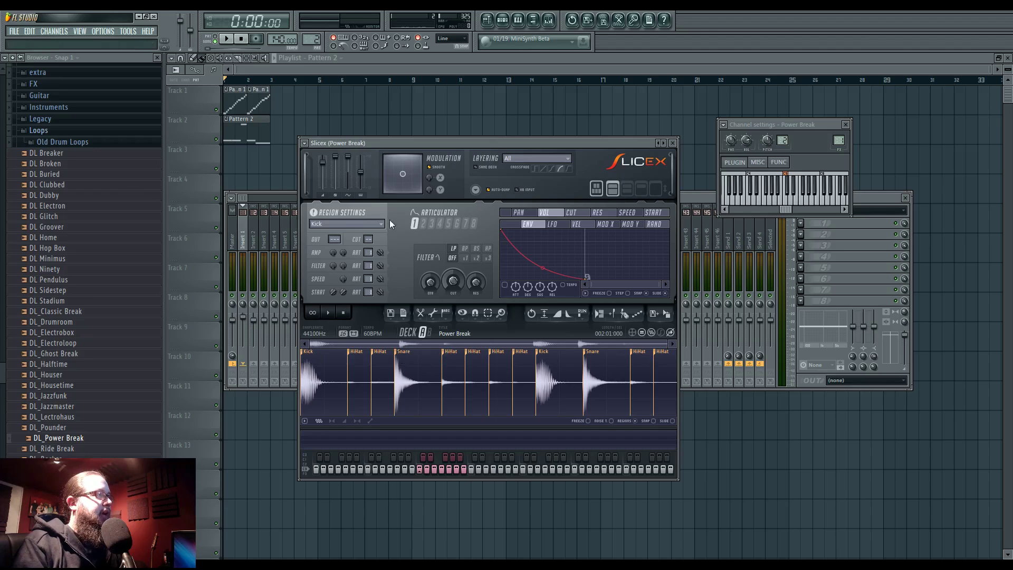
click(349, 224)
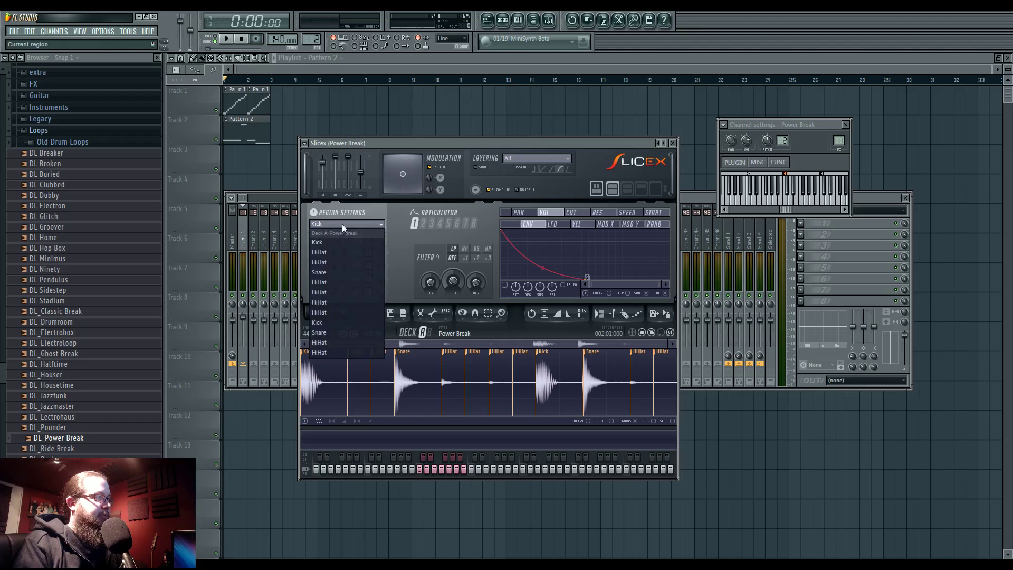
click(342, 223)
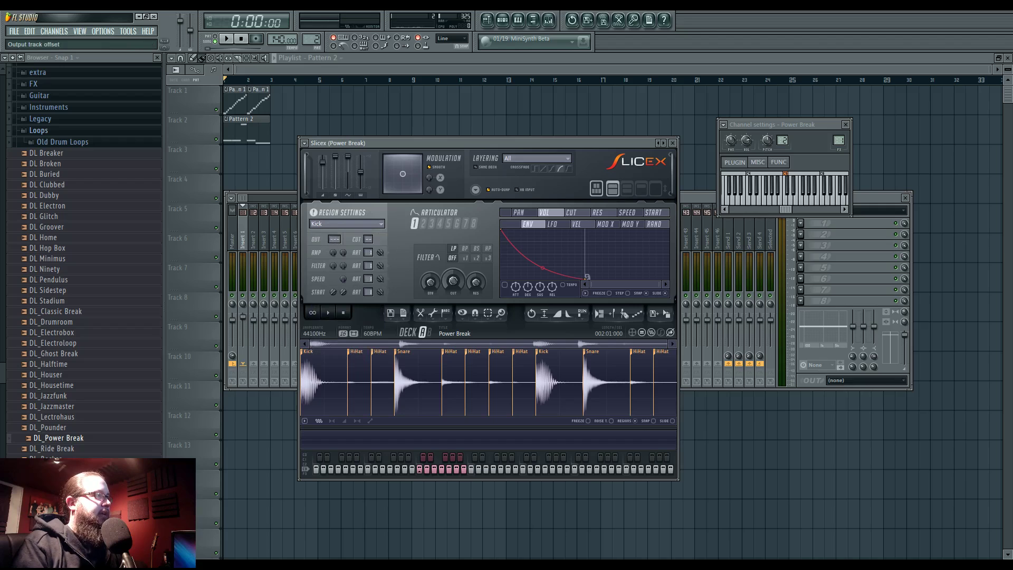
key(space)
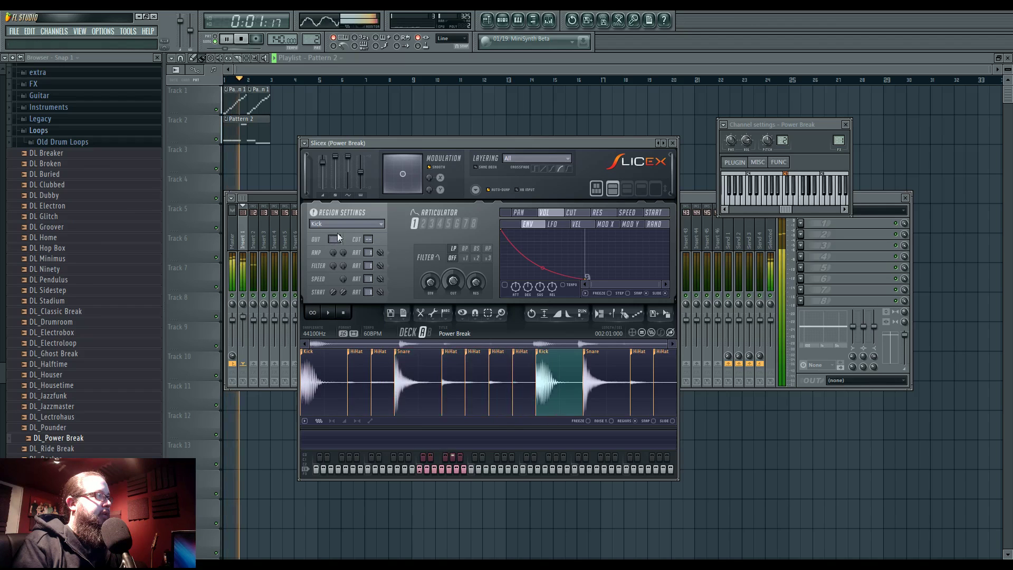
key(space)
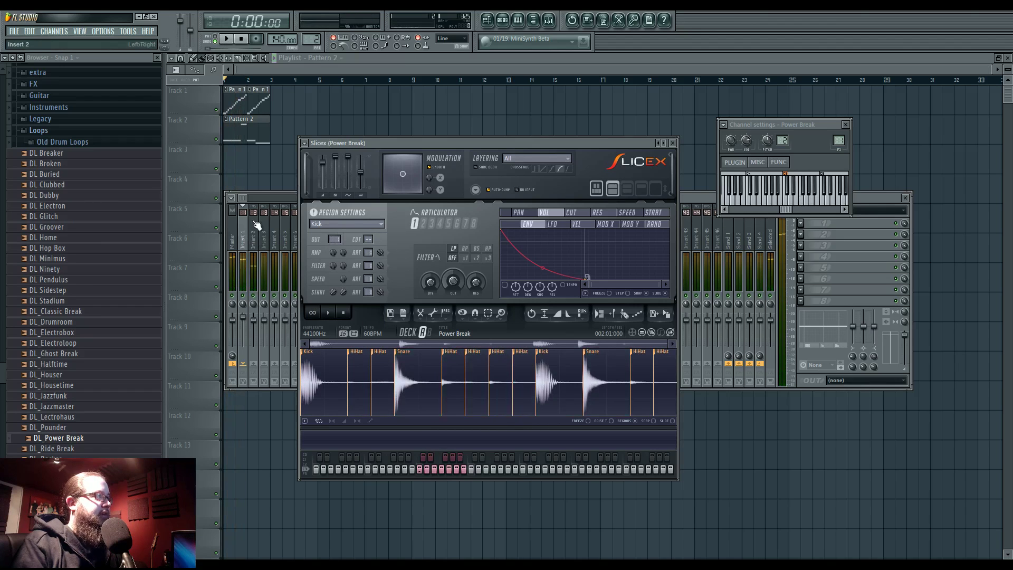
- Route the second Kick region in Slicex to mixer Insert 2
drag(394, 144, 433, 137)
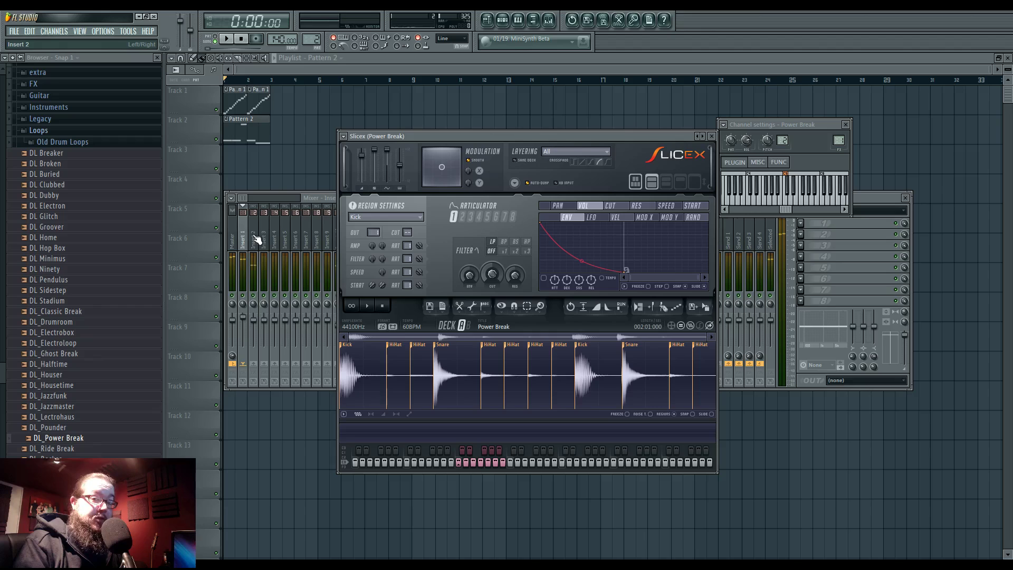
click(401, 215)
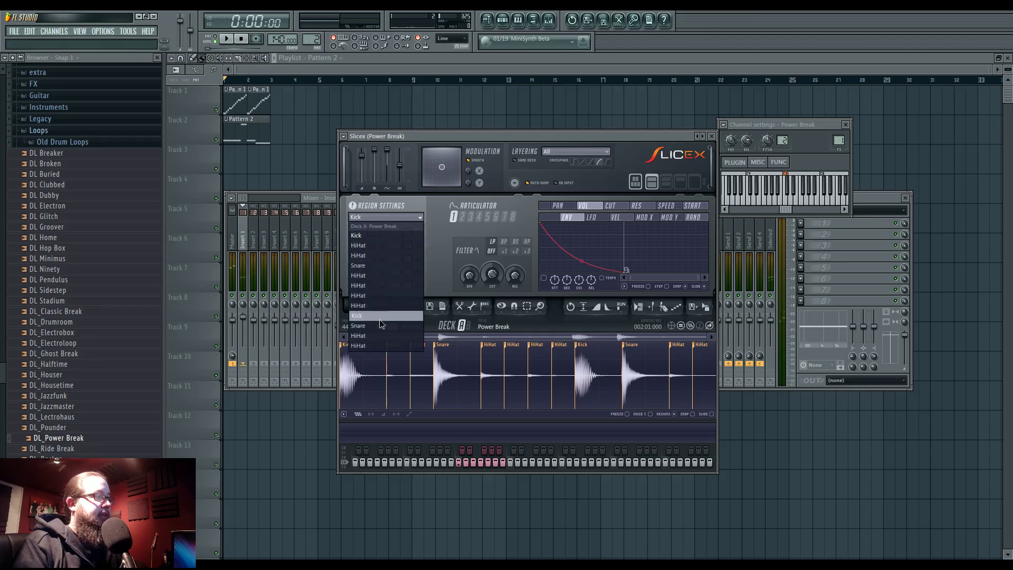
click(379, 319)
- Route both Snare regions in Slicex to mixer Insert 3 and check the routing with playback
click(402, 219)
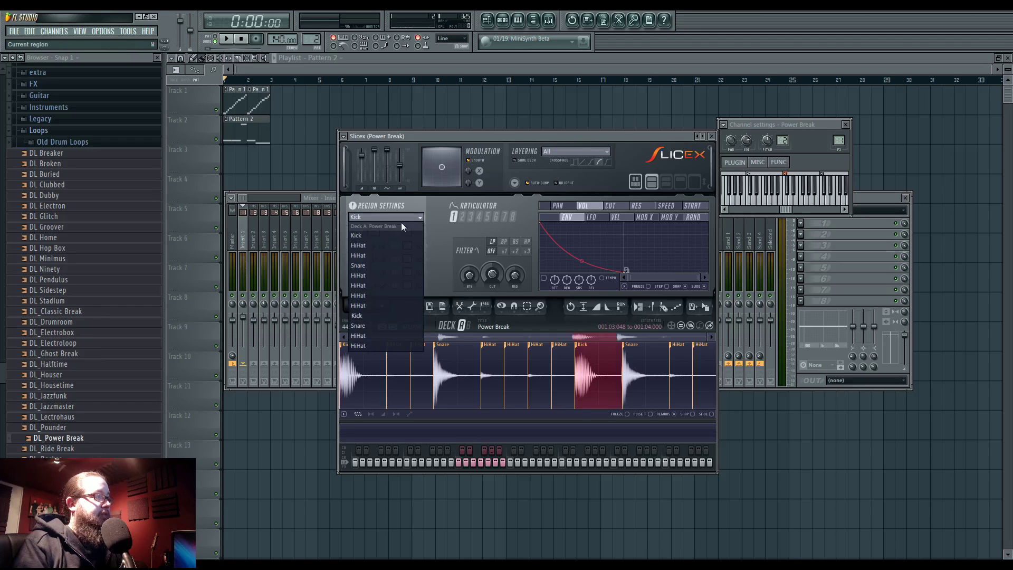
click(377, 265)
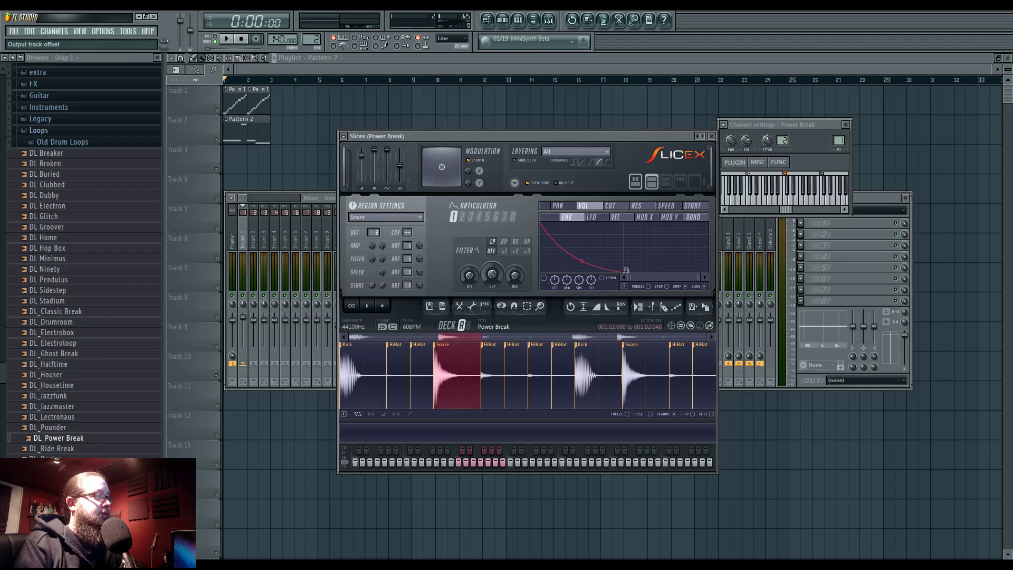
click(385, 217)
click(384, 325)
click(389, 216)
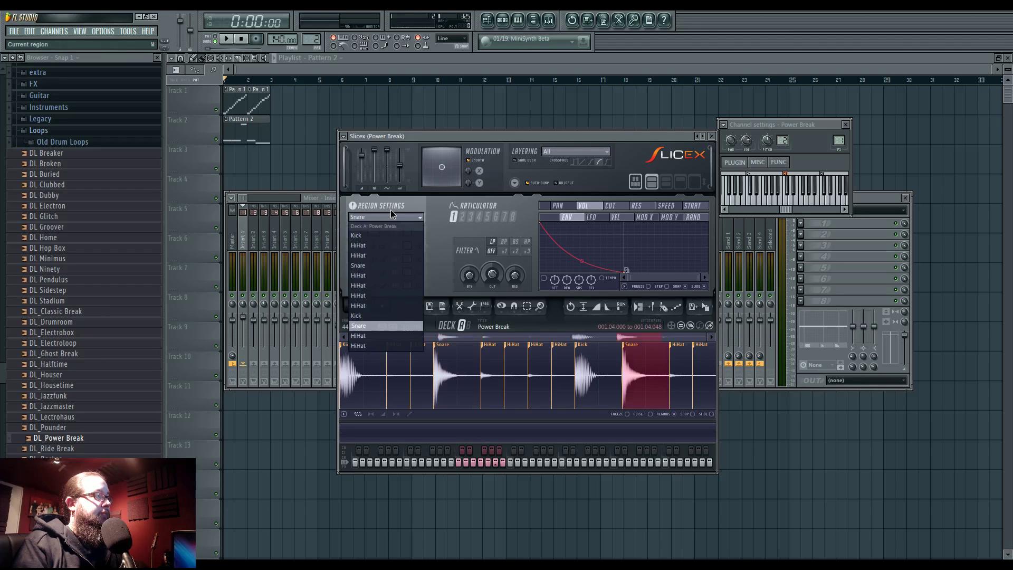
click(382, 322)
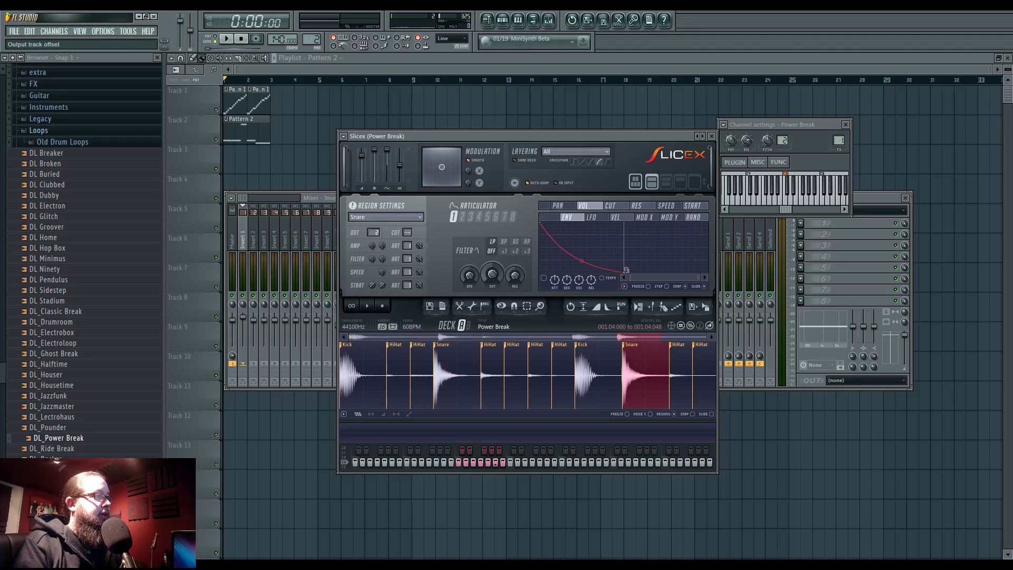
key(space)
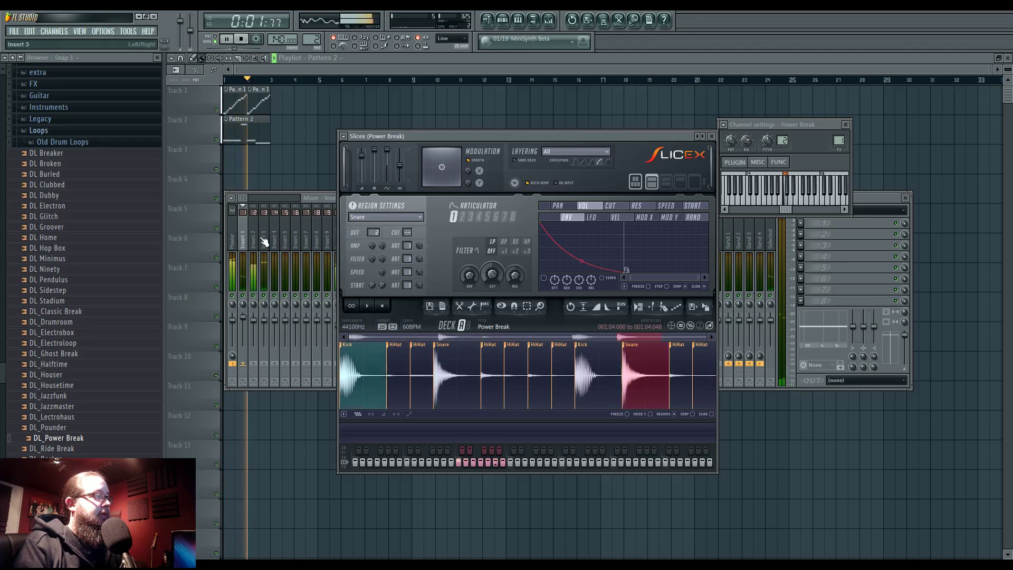
key(space)
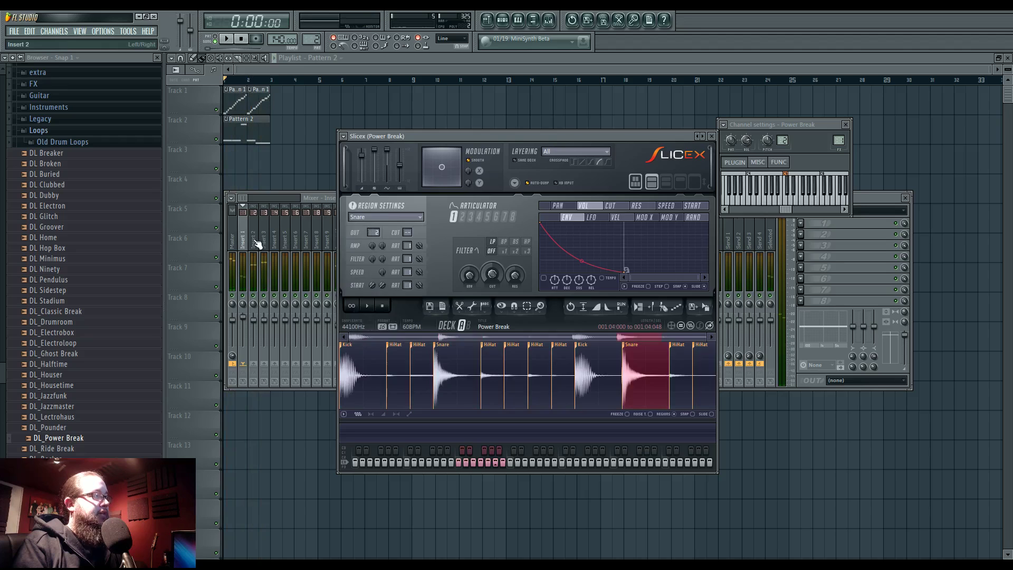
- Enable mixer sends from Insert 2 and Insert 3 to Insert 10
click(257, 243)
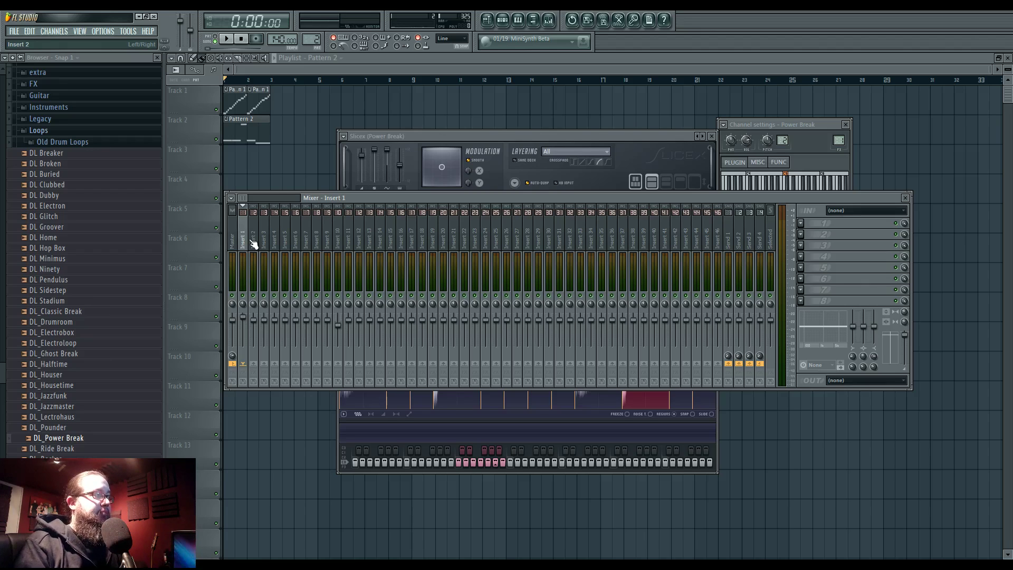
click(254, 240)
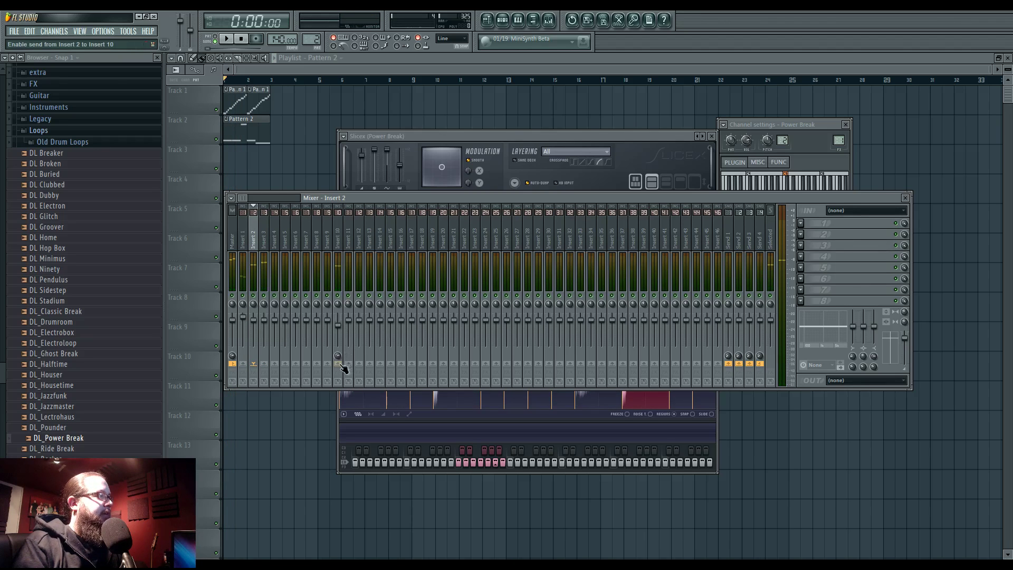
click(339, 363)
click(264, 244)
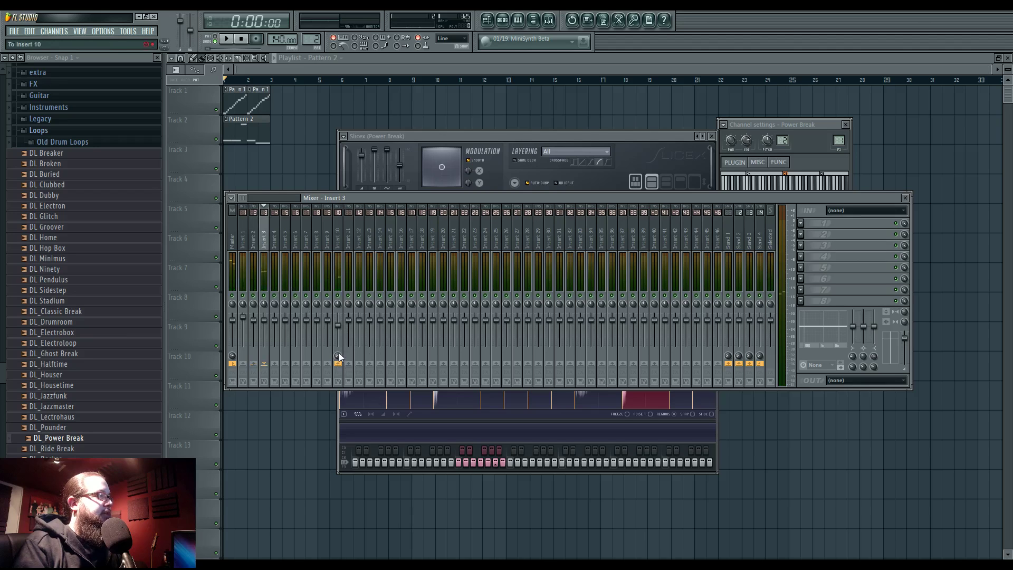
click(338, 352)
- Load Fruity Limiter into the first effect slot of Insert 10
click(807, 233)
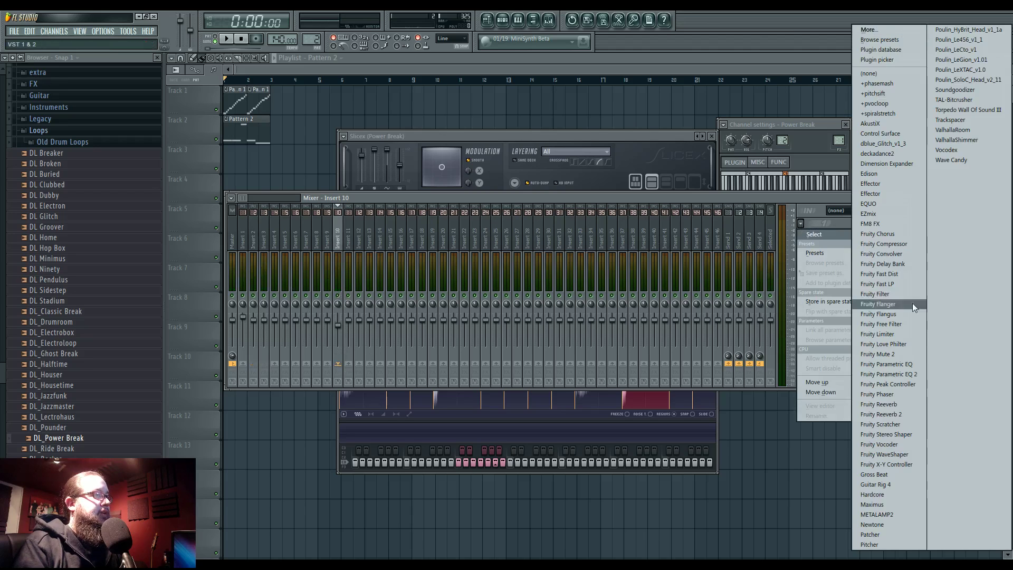
click(903, 330)
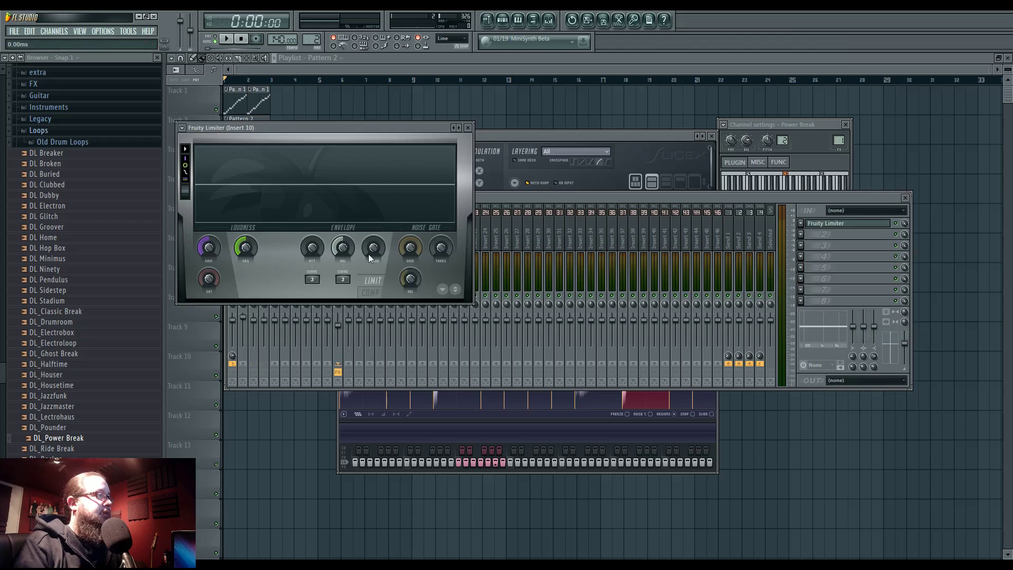
- Switch the first Fruity Limiter on Insert 10 to compressor mode with sidechain input 1, and load a second Fruity Limiter in slot 2
click(371, 292)
click(340, 279)
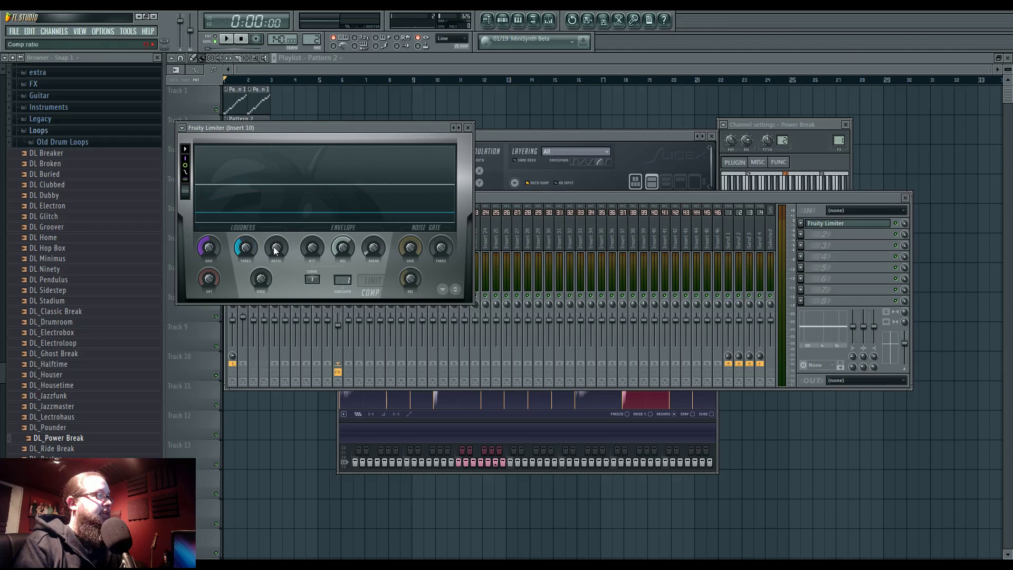
click(822, 234)
click(886, 334)
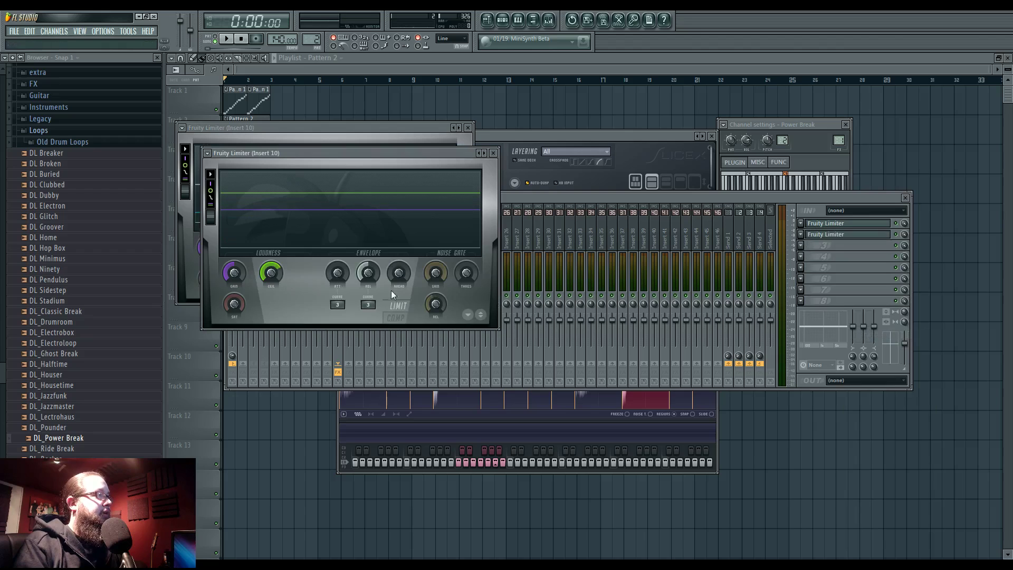
- Switch the second Fruity Limiter on Insert 10 to compressor mode with sidechain input 2
click(396, 318)
click(367, 305)
click(389, 319)
- During playback, raise both limiters' ratios and lower their thresholds to about -25.9 dB on the first and -27.2 dB on the second
key(space)
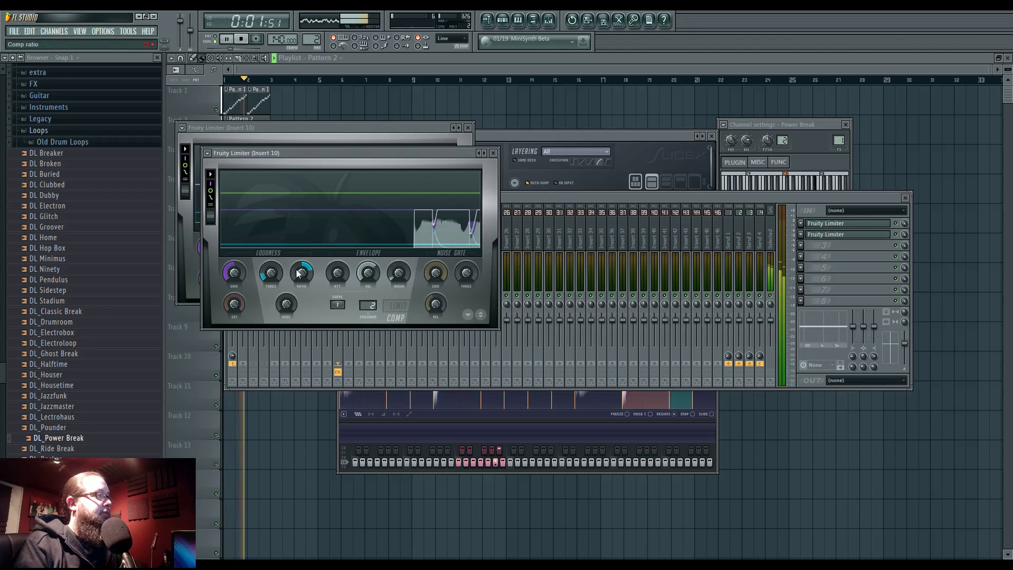
click(850, 223)
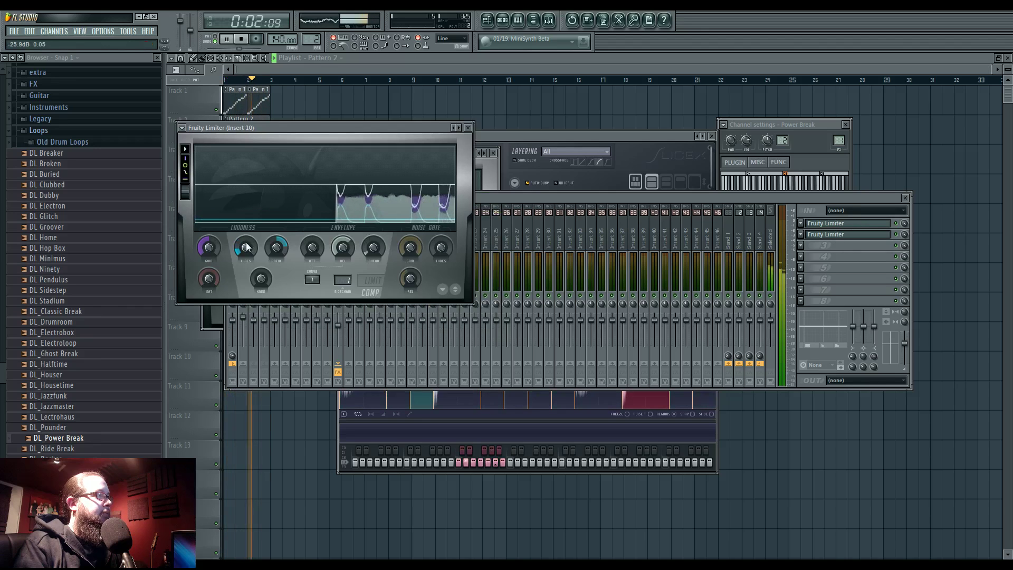
click(854, 234)
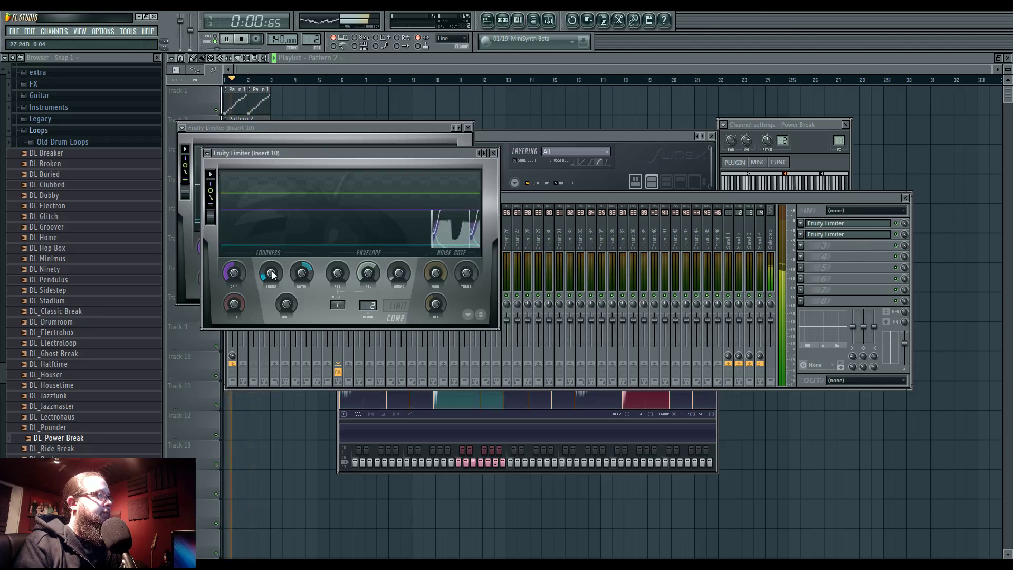
click(526, 202)
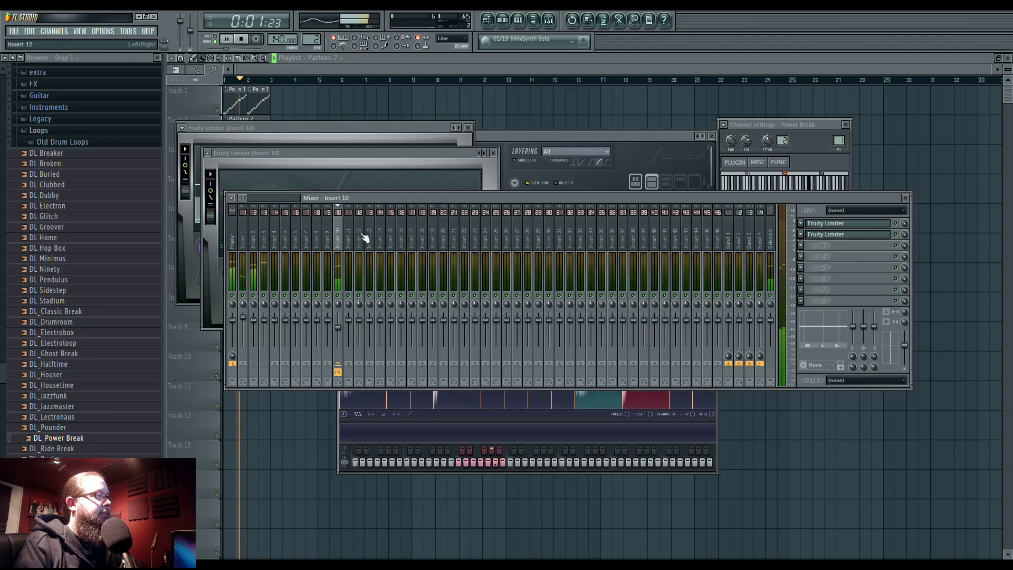
drag(397, 197, 401, 206)
key(space)
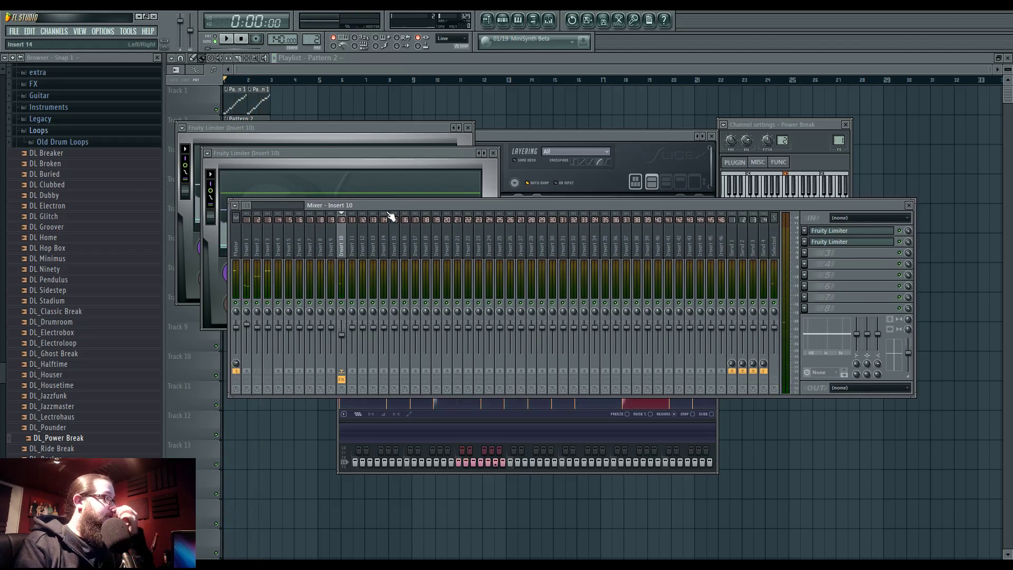
- Try routing the Slicex Power Break channel to mixer Insert 2 and check the region routing with playback
click(552, 139)
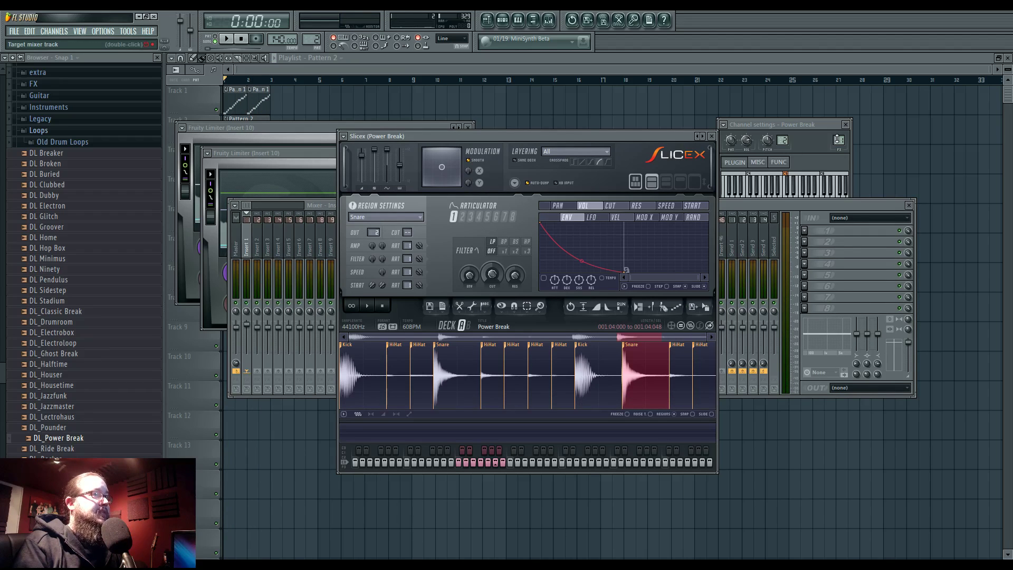
drag(838, 139, 838, 131)
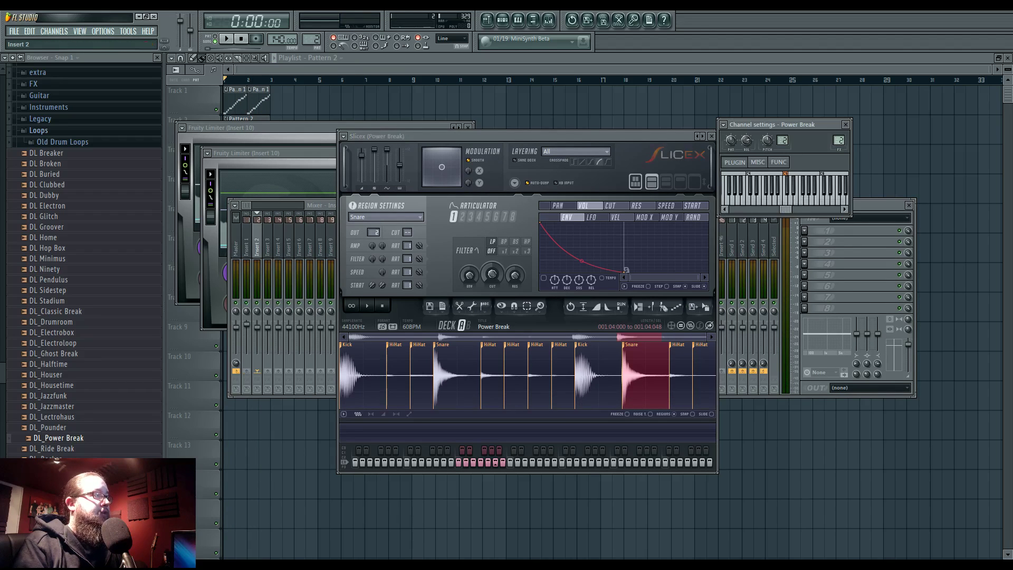
key(space)
key(space)
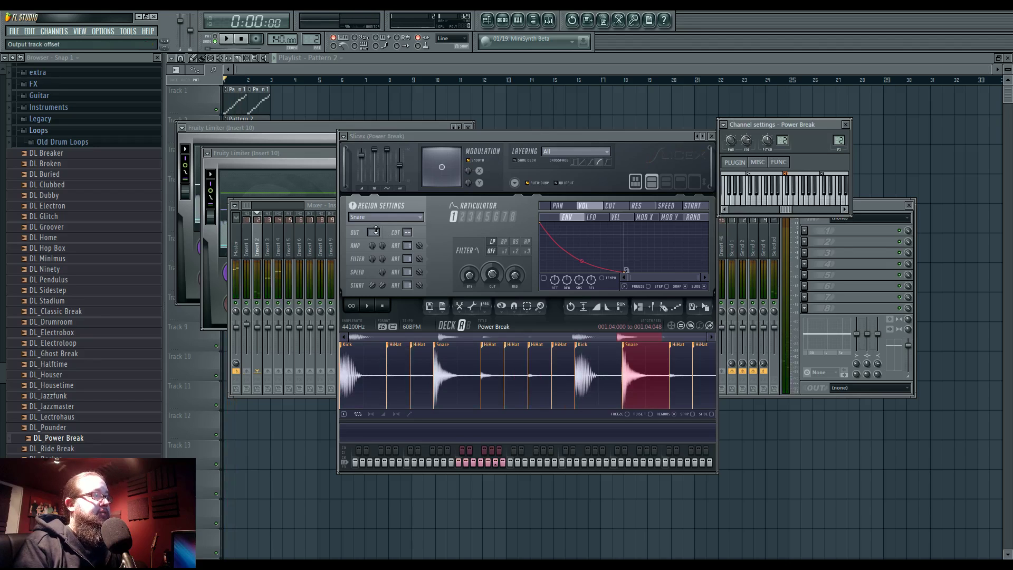
drag(375, 231, 373, 228)
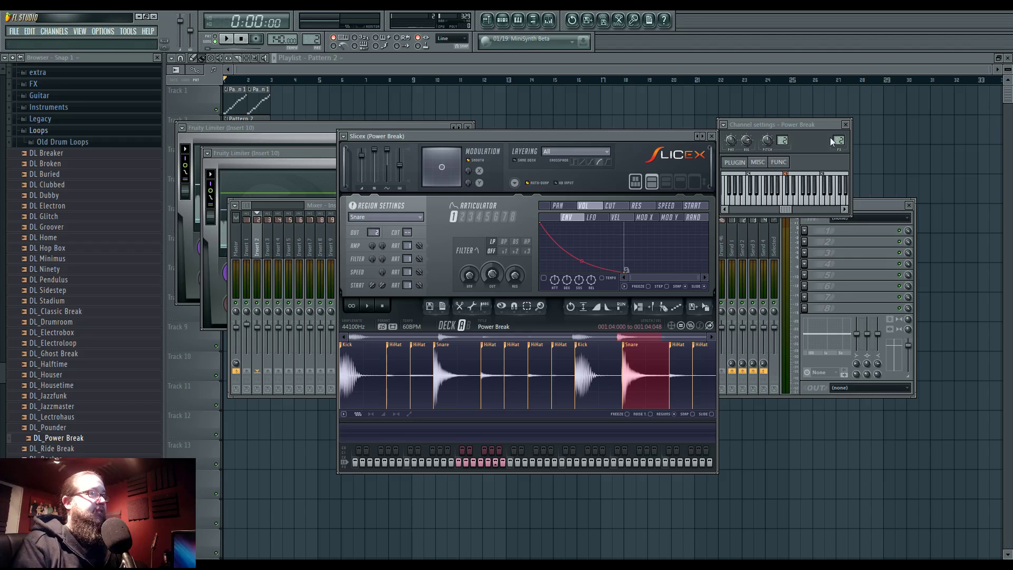
- Return the Slicex channel's target mixer track to Insert 1 and check the meters with playback
drag(838, 140, 838, 144)
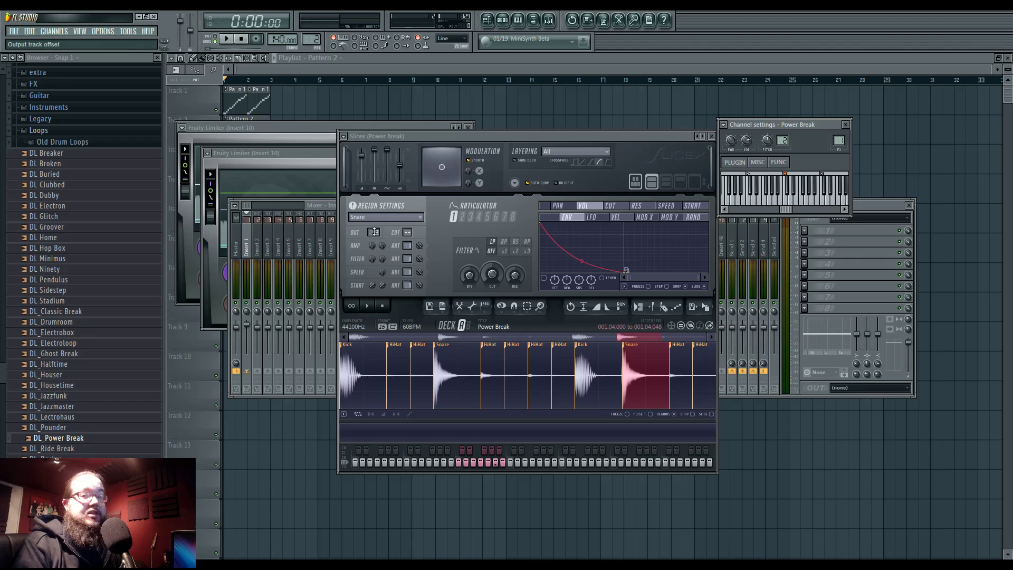
key(space)
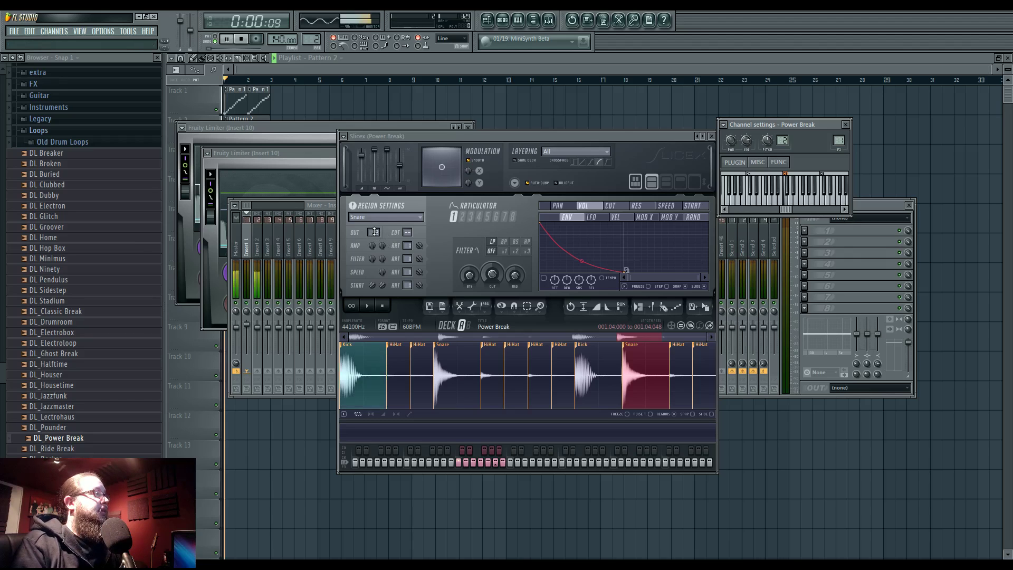
key(space)
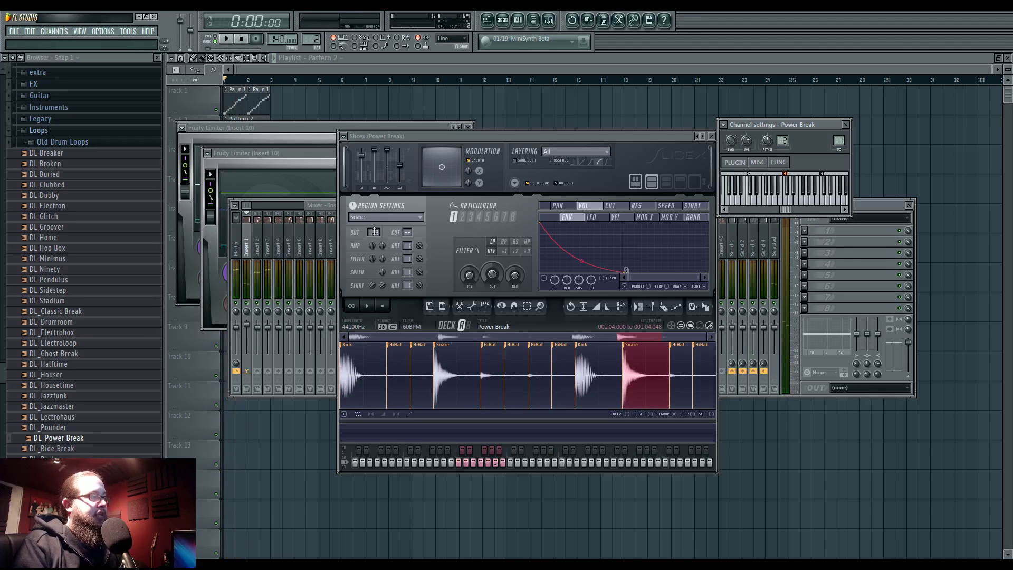
- Examine the sends of mixer Inserts 2 and 3 and the effect slots of Insert 10
click(258, 246)
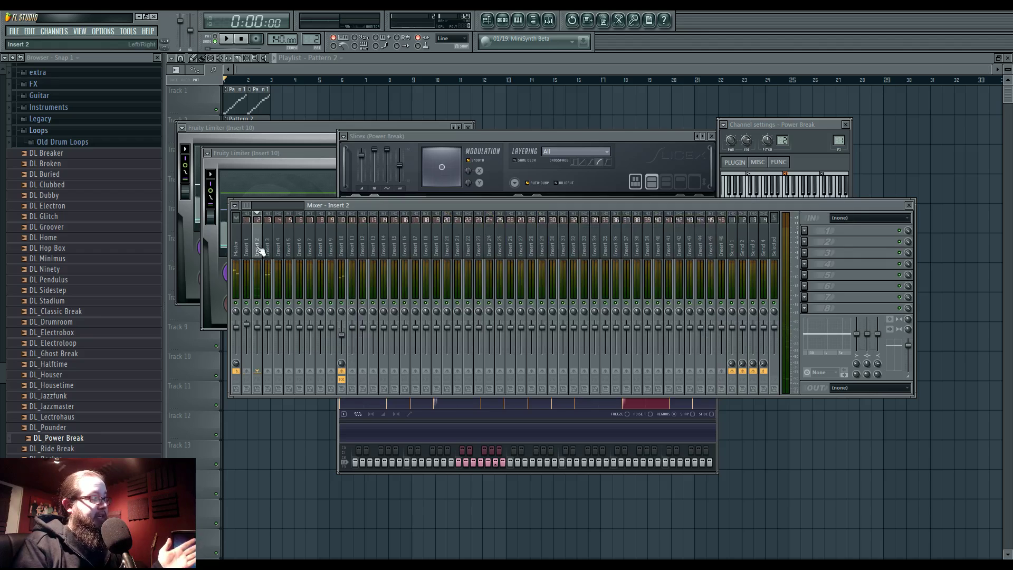
click(265, 250)
click(260, 252)
click(265, 252)
click(259, 251)
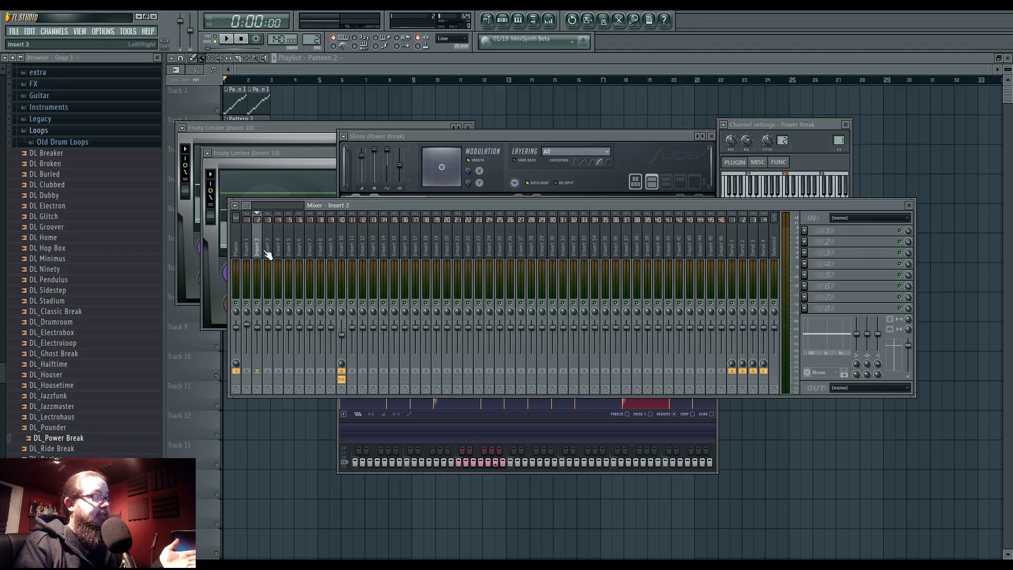
click(265, 250)
click(259, 251)
click(266, 250)
click(259, 251)
click(271, 249)
click(342, 249)
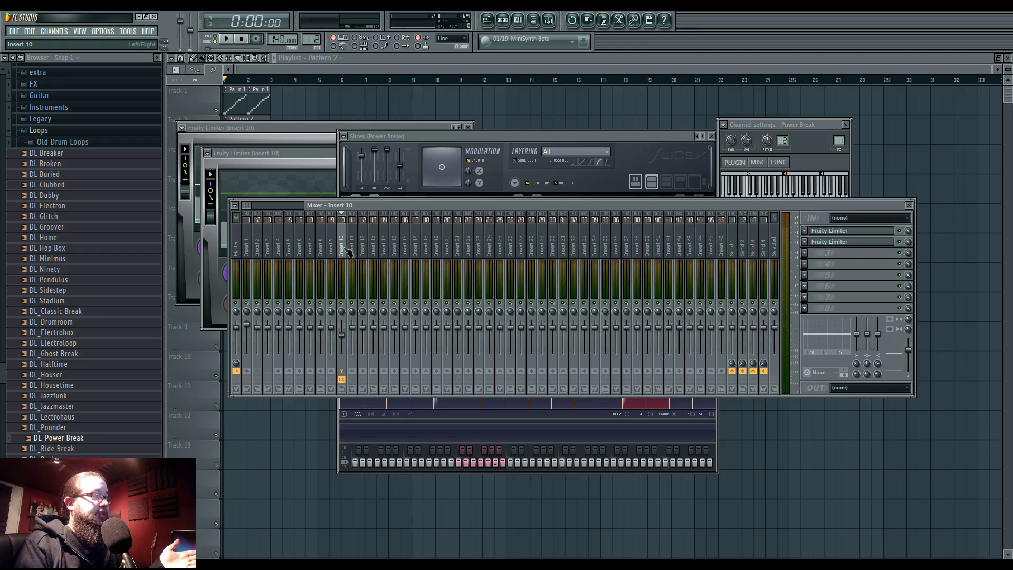
click(272, 247)
click(260, 247)
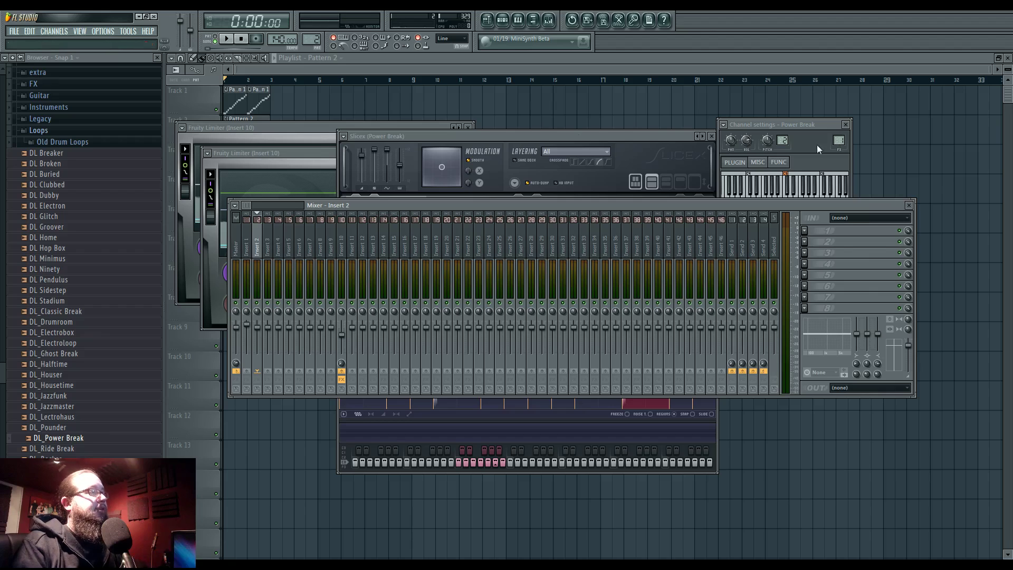
- Look through the Slicex articulator pages for the selected Snare region, including panning, cutoff, resonance, speed, start and modulation X
click(508, 137)
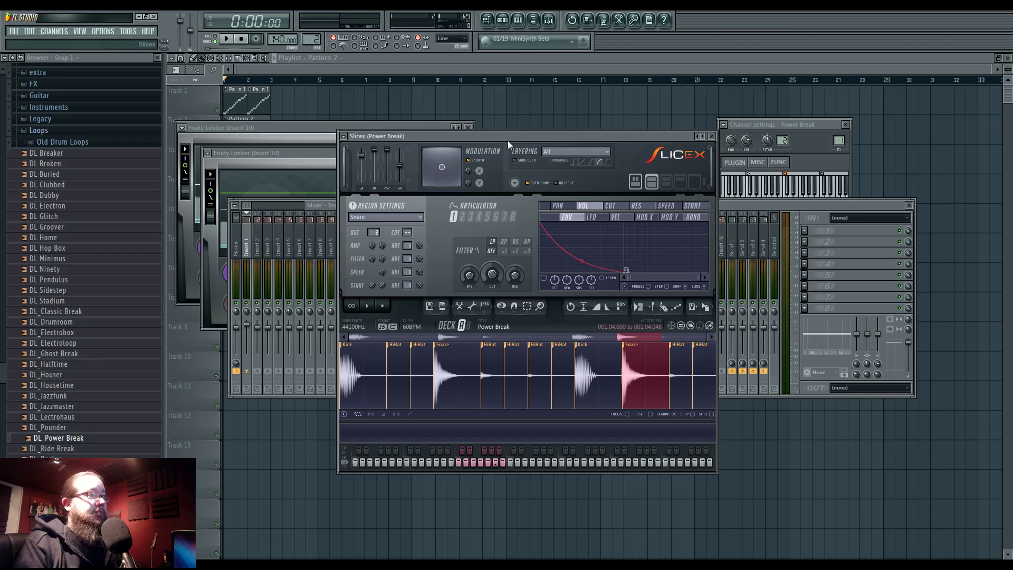
click(564, 206)
click(612, 206)
click(638, 206)
click(668, 206)
click(690, 207)
click(651, 217)
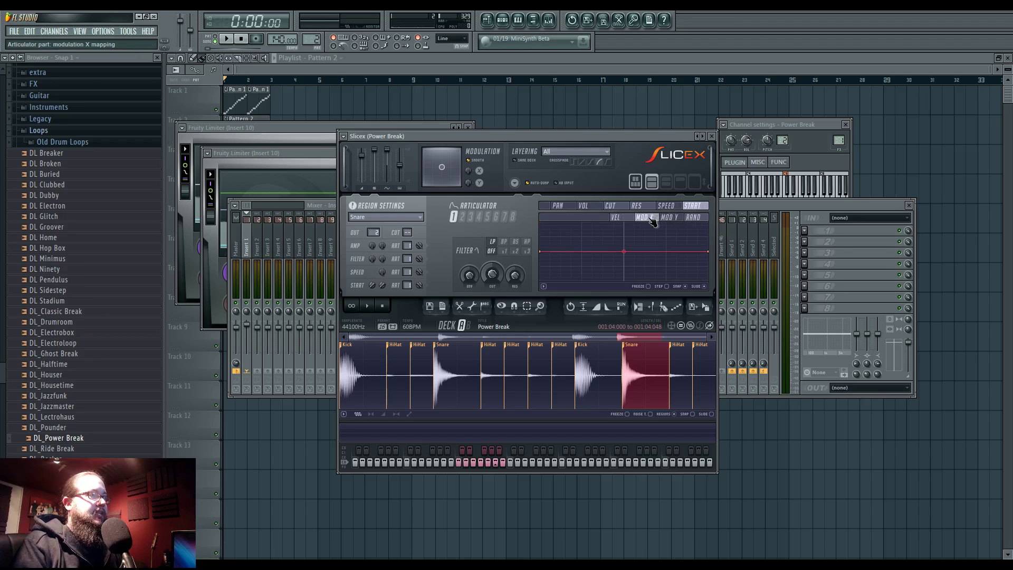
click(625, 217)
click(565, 207)
click(615, 207)
drag(617, 210, 583, 207)
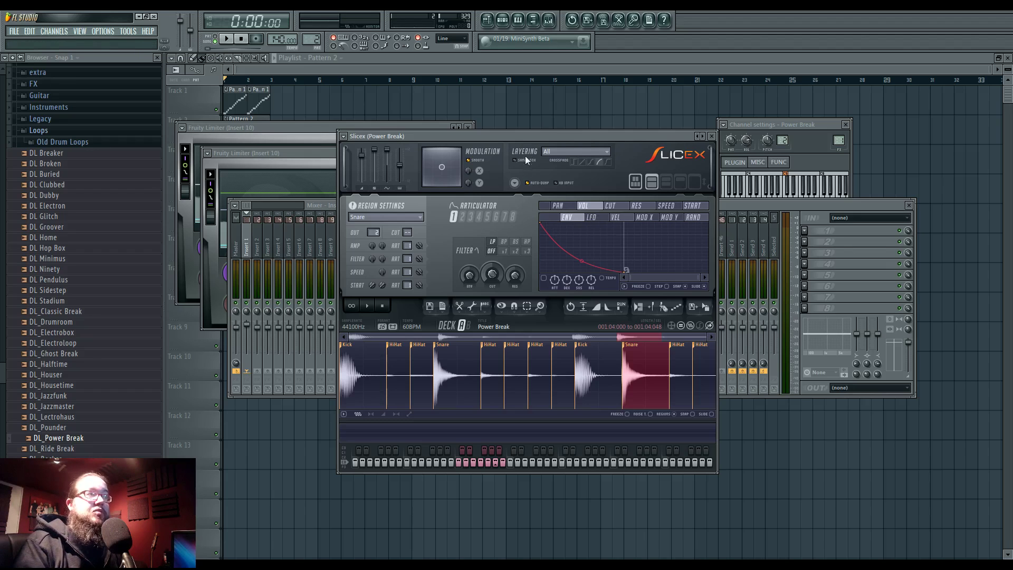
drag(528, 136, 521, 112)
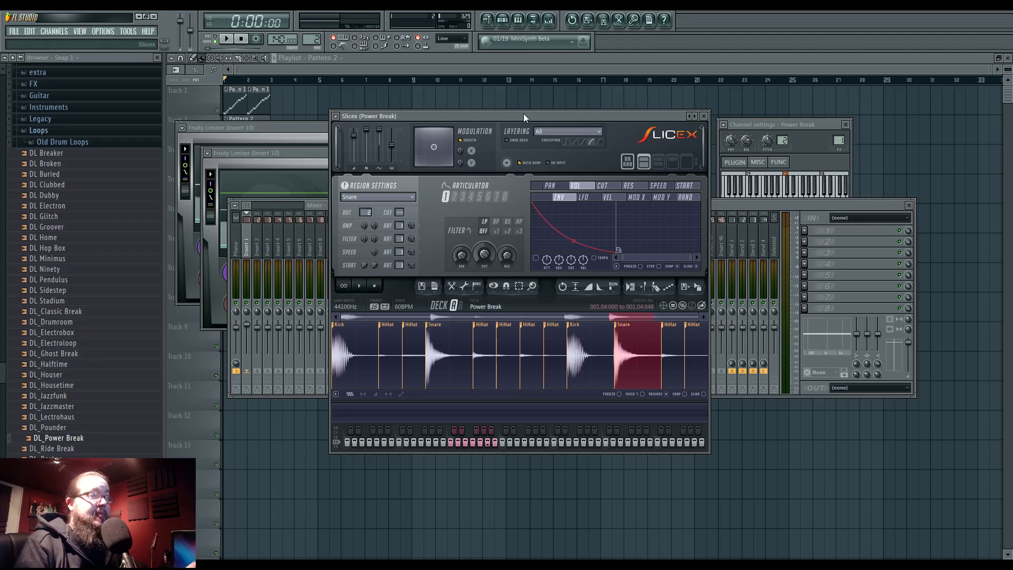
drag(523, 113, 525, 112)
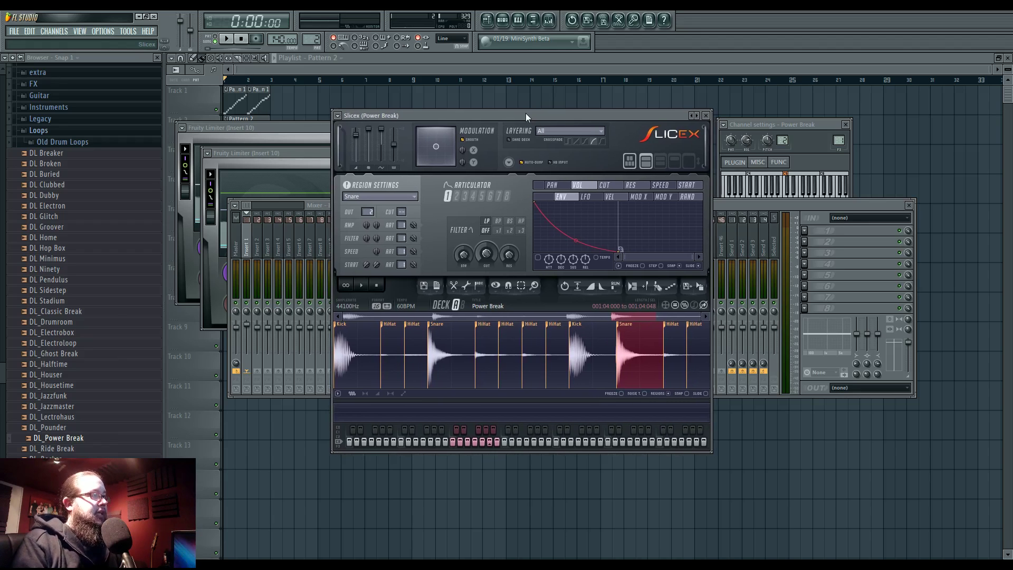